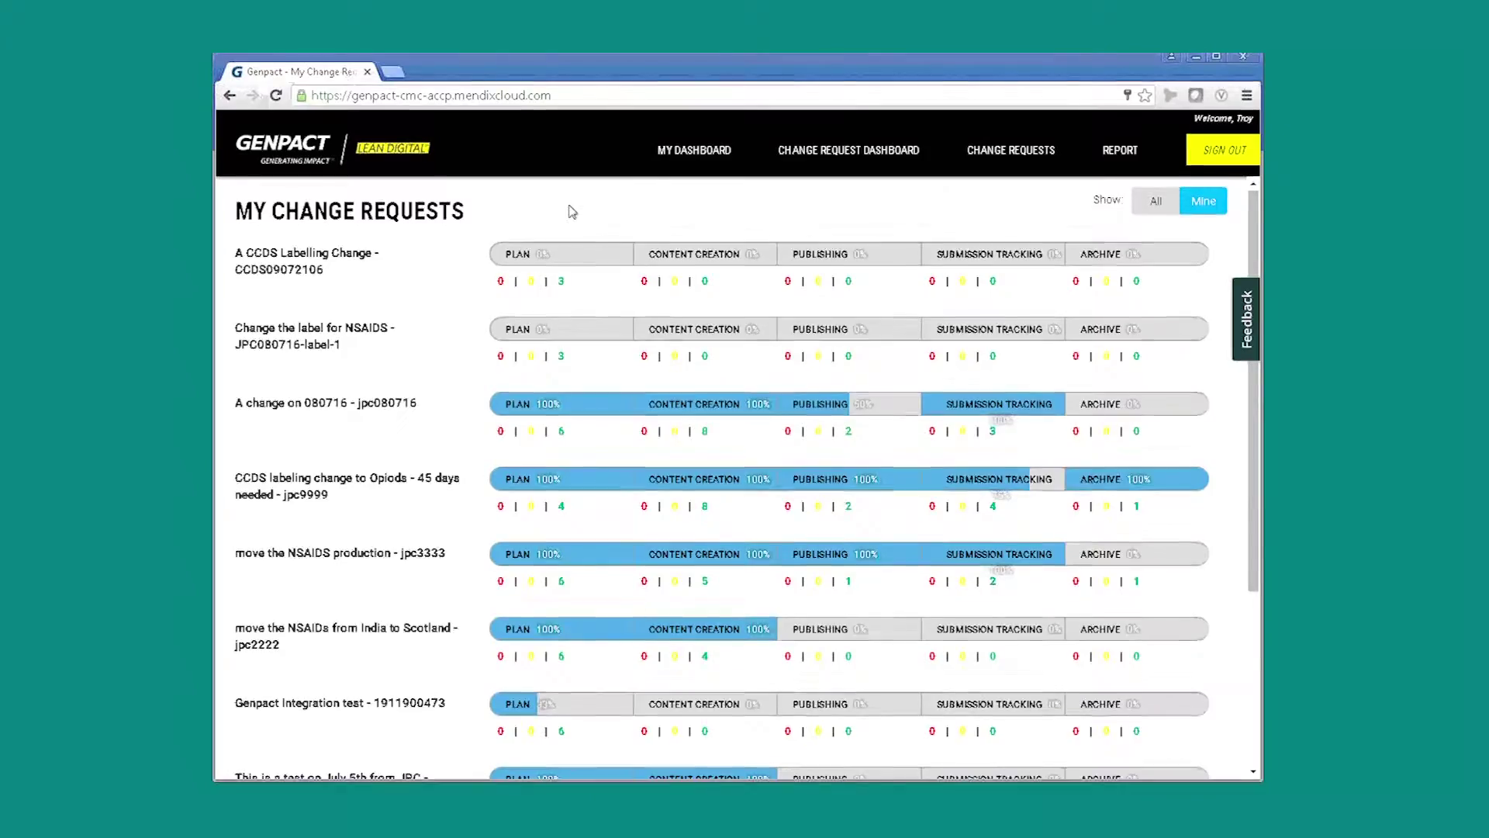
Step through jpc9999's Plan, Content Creation, Publishing and Submission Tracking activities, then collapse the table.
scroll(566, 217, down, 5)
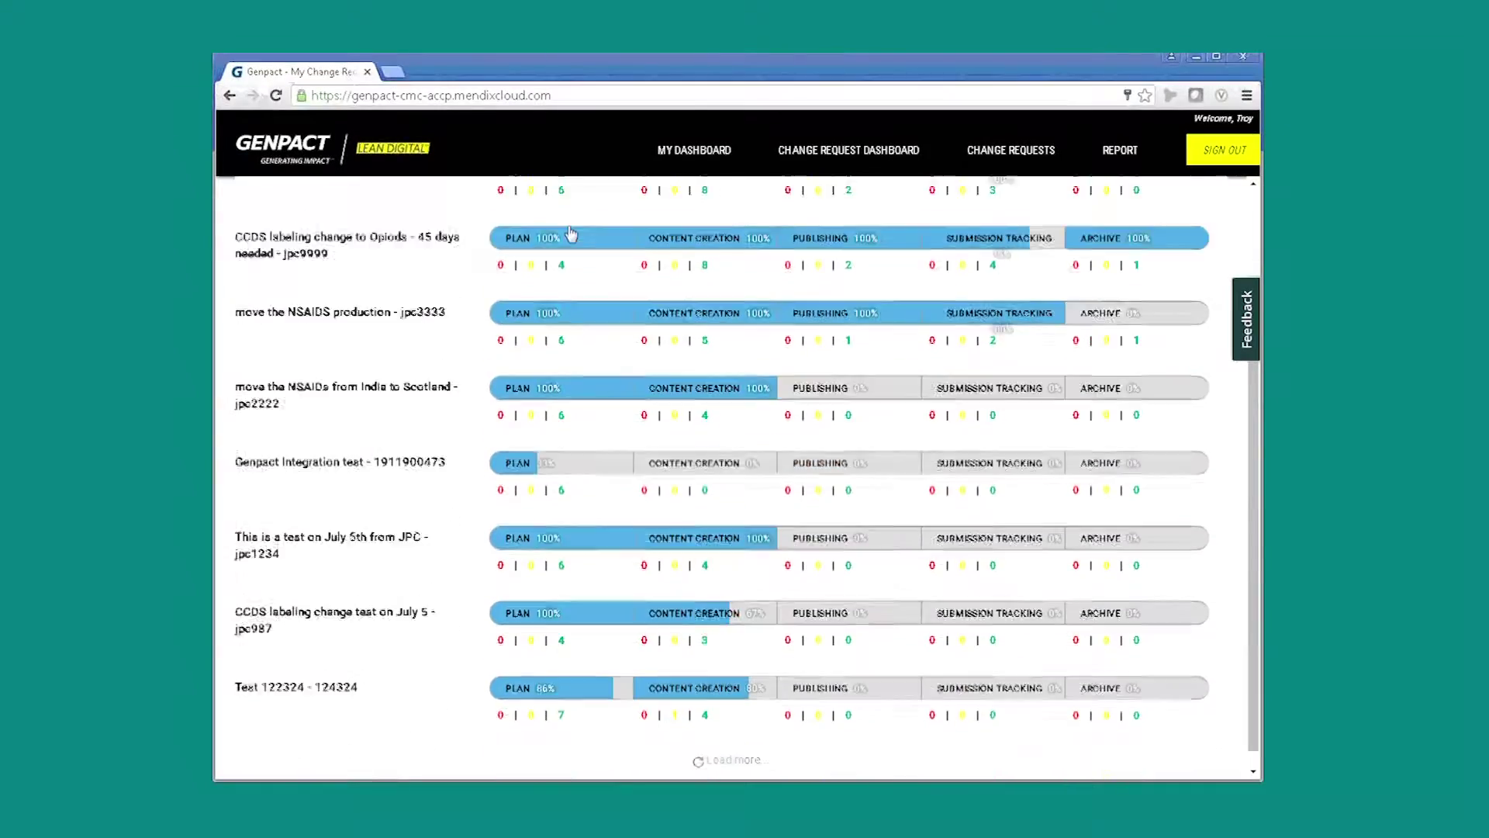
scroll(570, 234, up, 4)
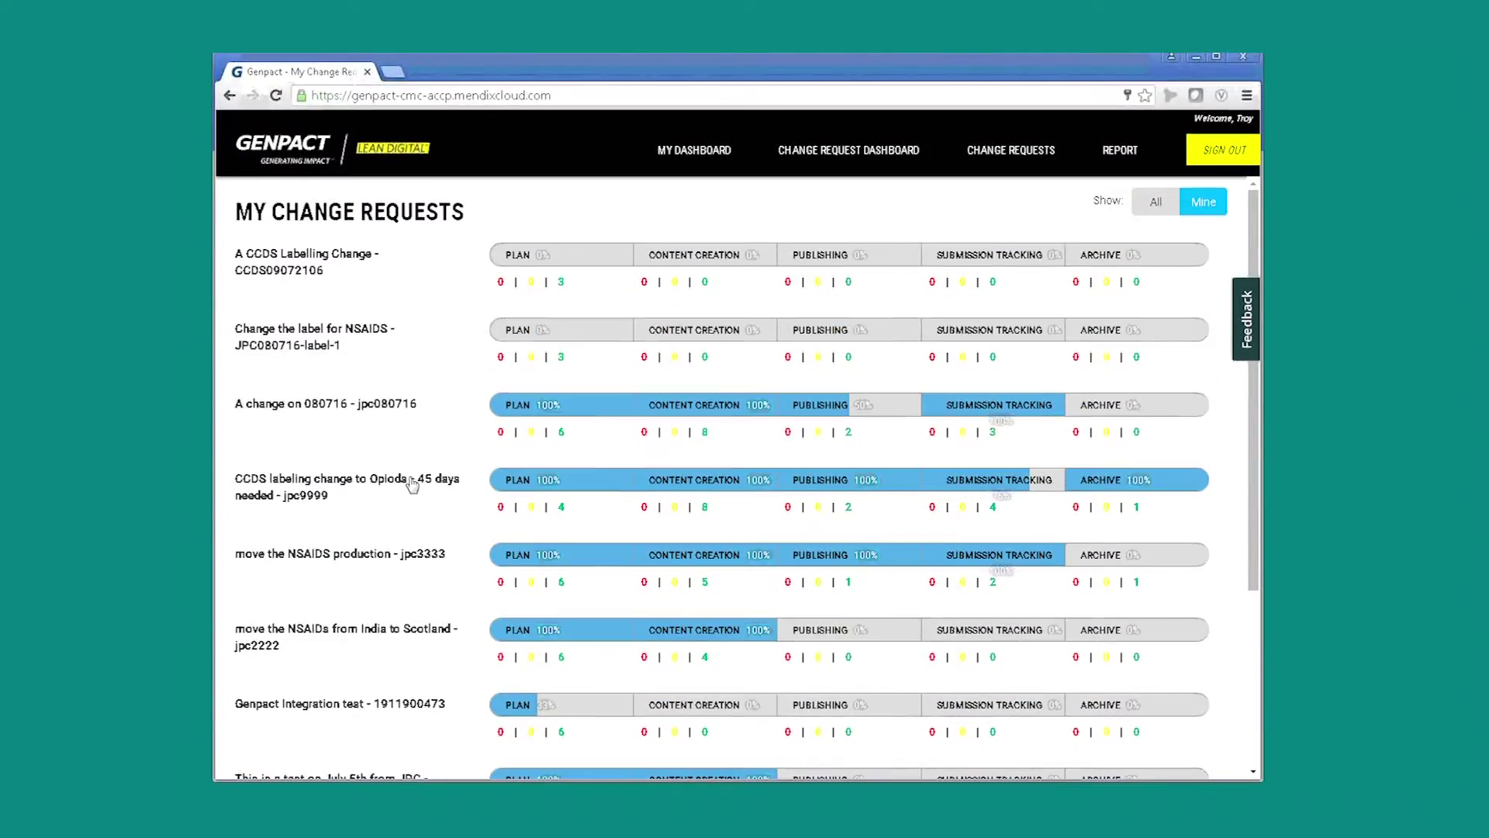
click(560, 485)
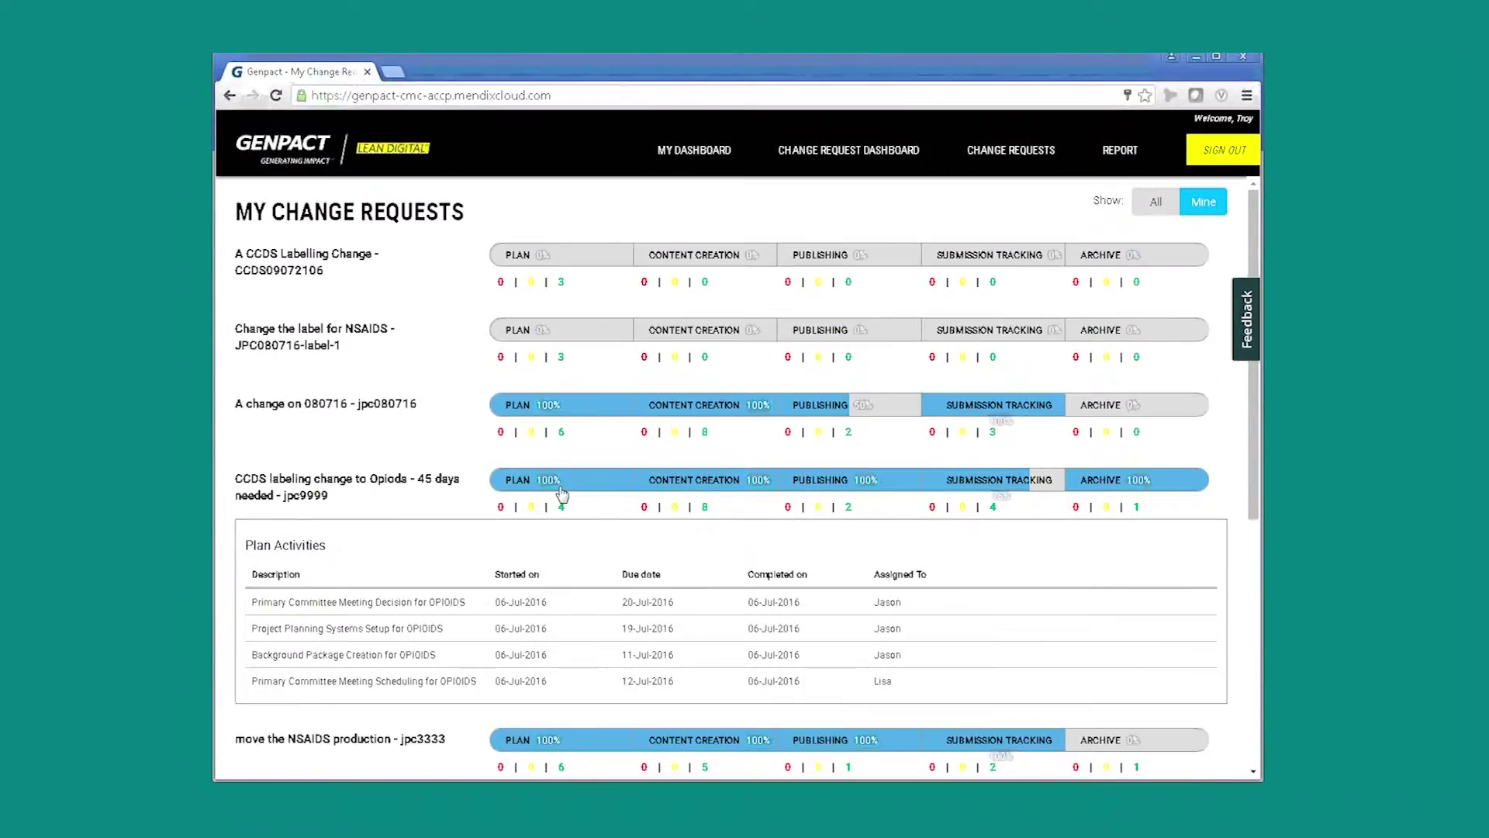
click(693, 485)
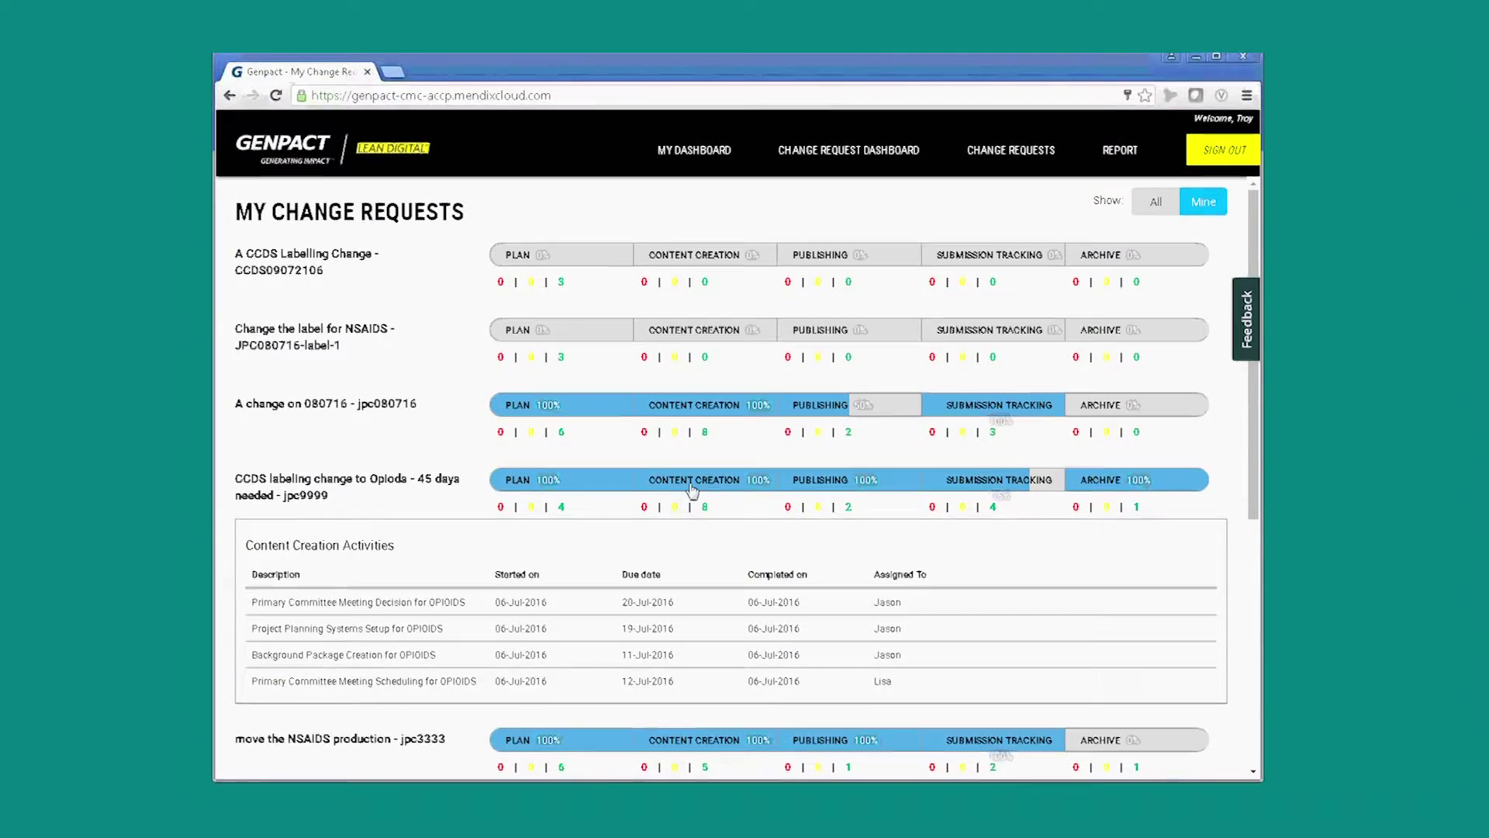
click(838, 484)
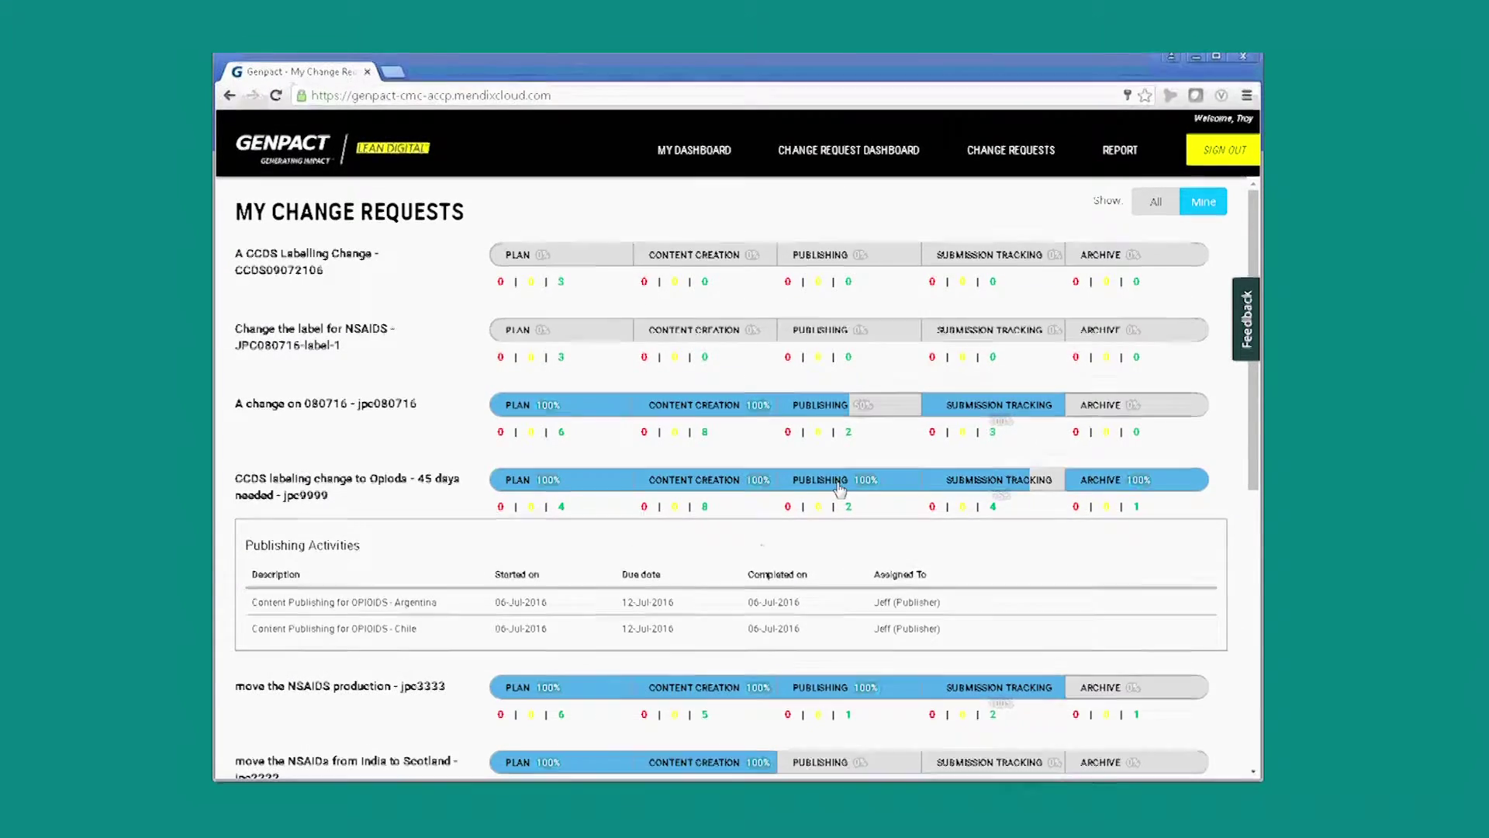
click(975, 487)
click(1006, 479)
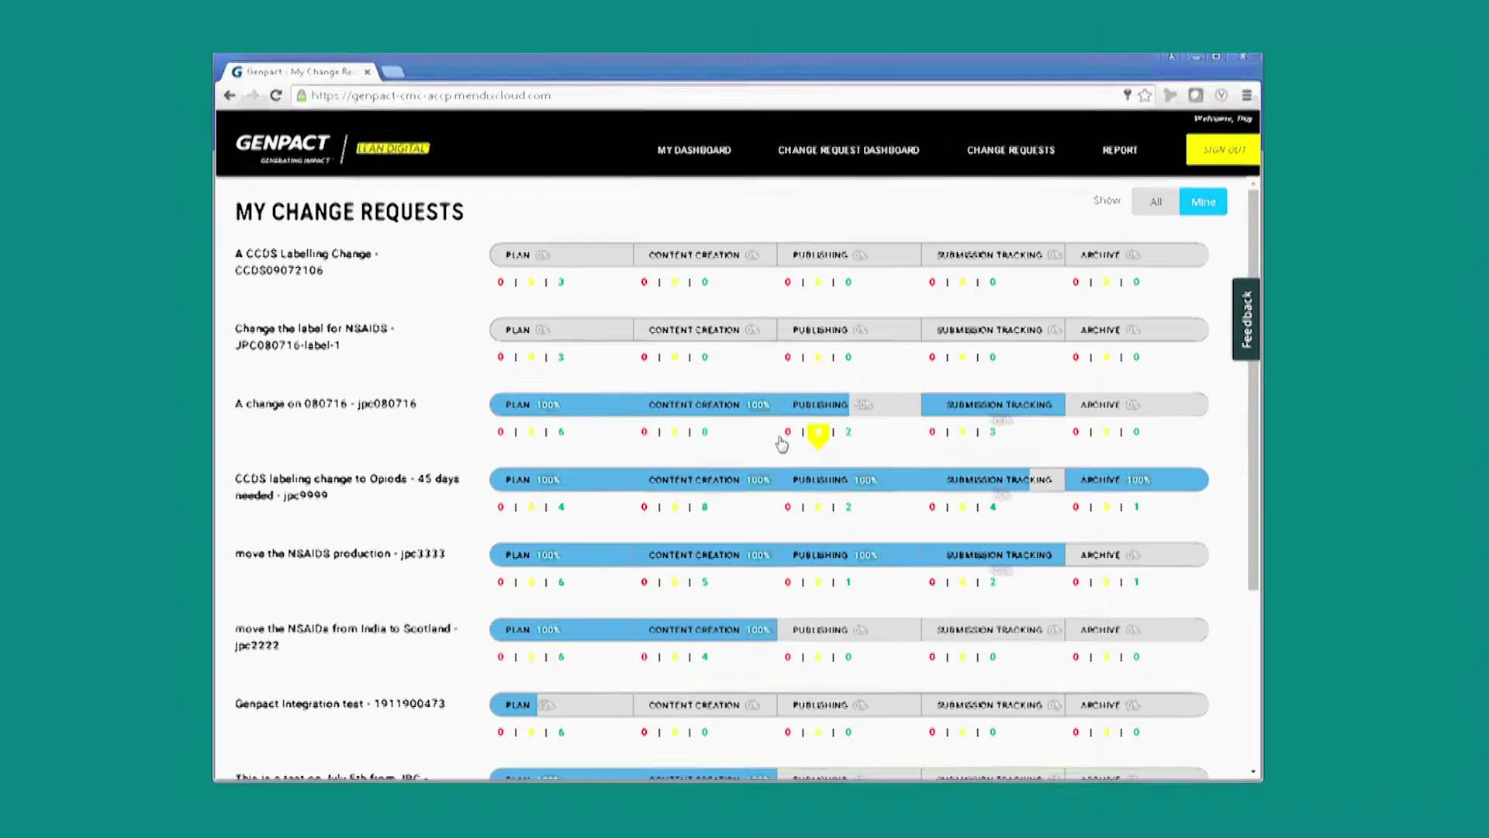
Open change jpc9999 and review its Impacted Product Families, Impact Countries and Labeling Committee Members tabs.
click(283, 488)
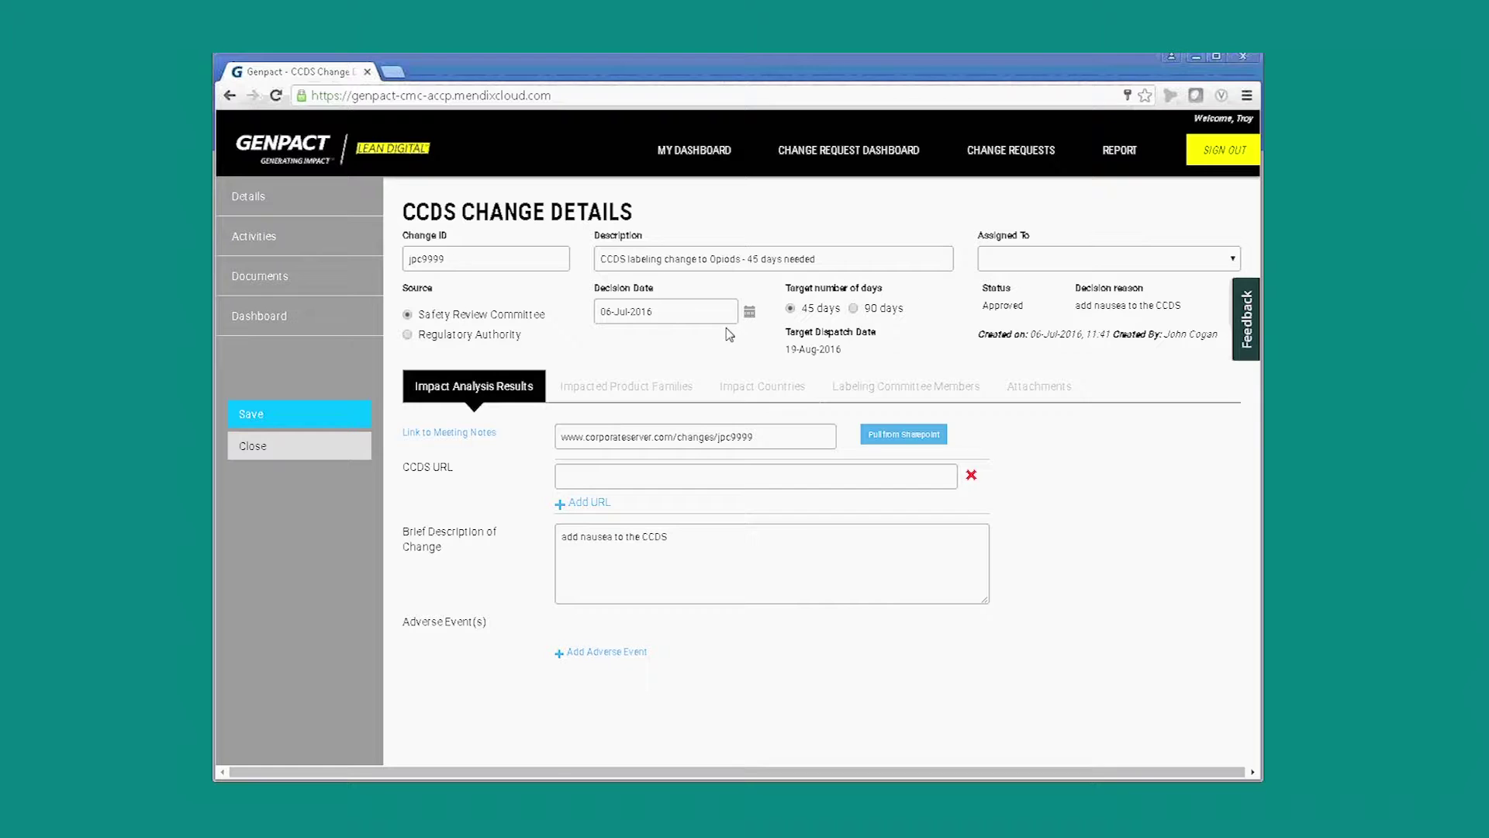
click(592, 386)
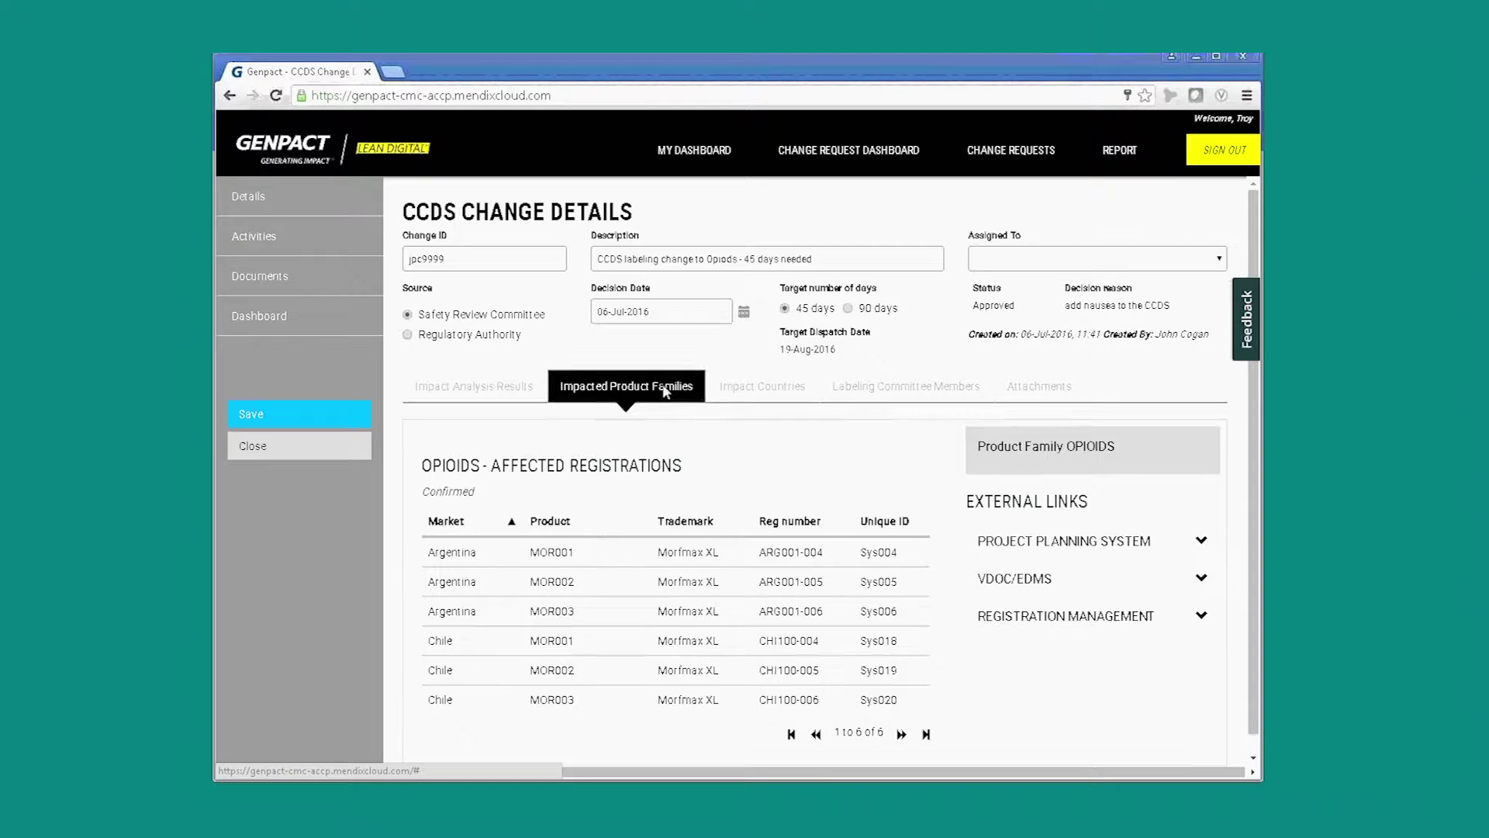
click(776, 385)
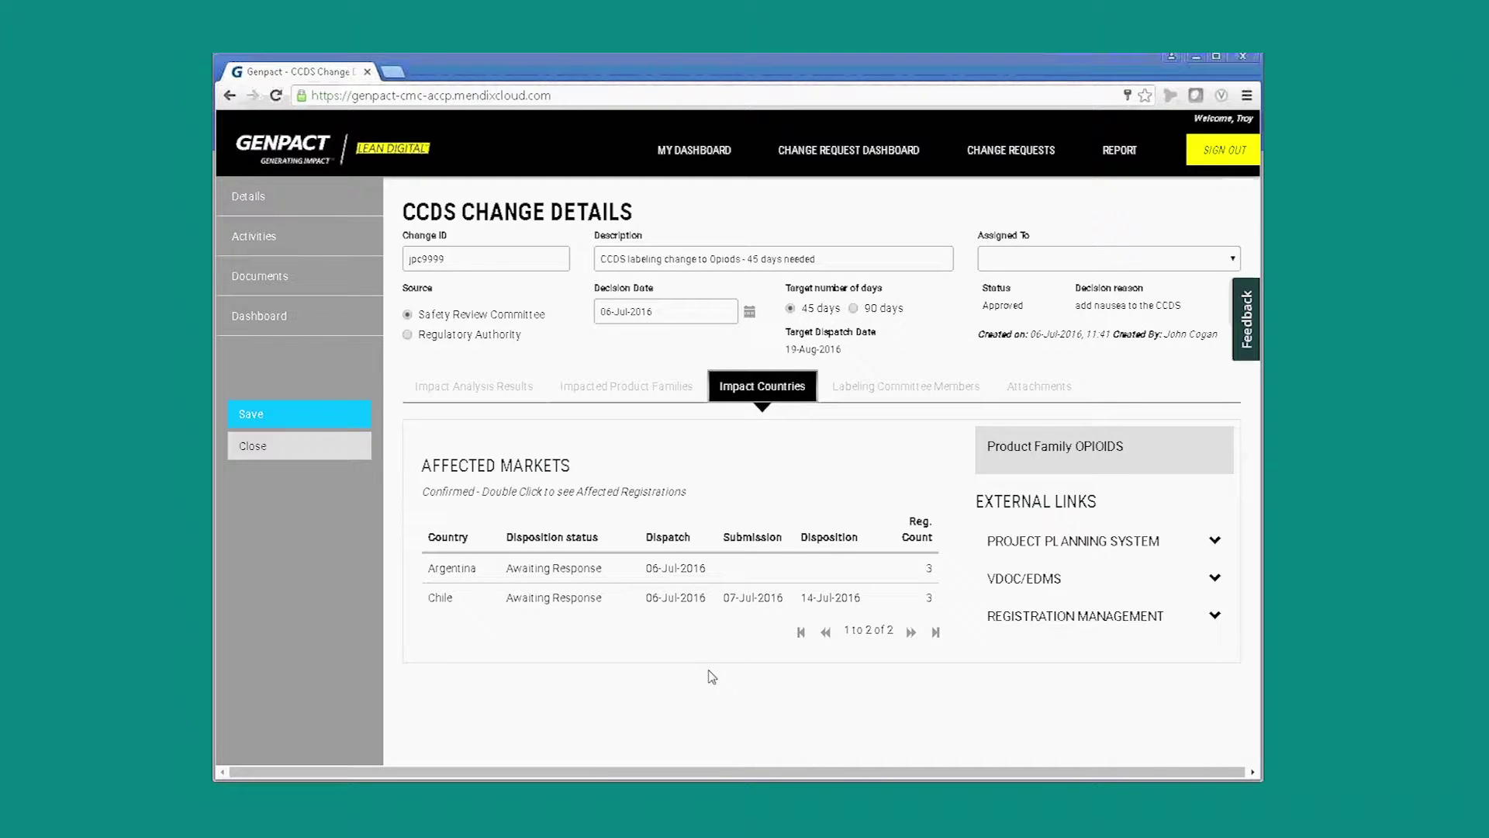
click(906, 388)
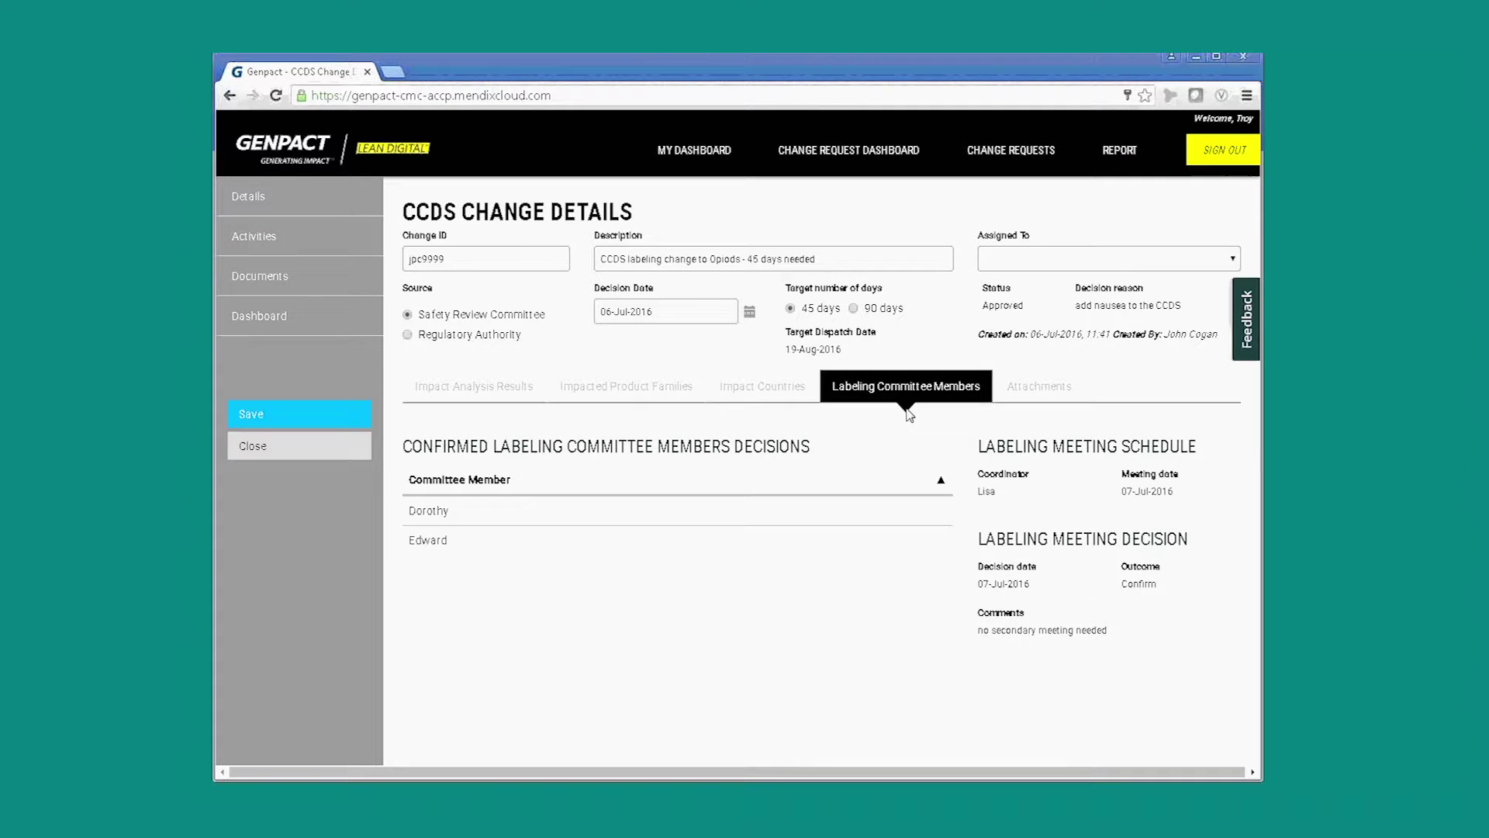
Check the change's attachments and open the NSAIDS Concur Impact Assessment task.
click(1032, 388)
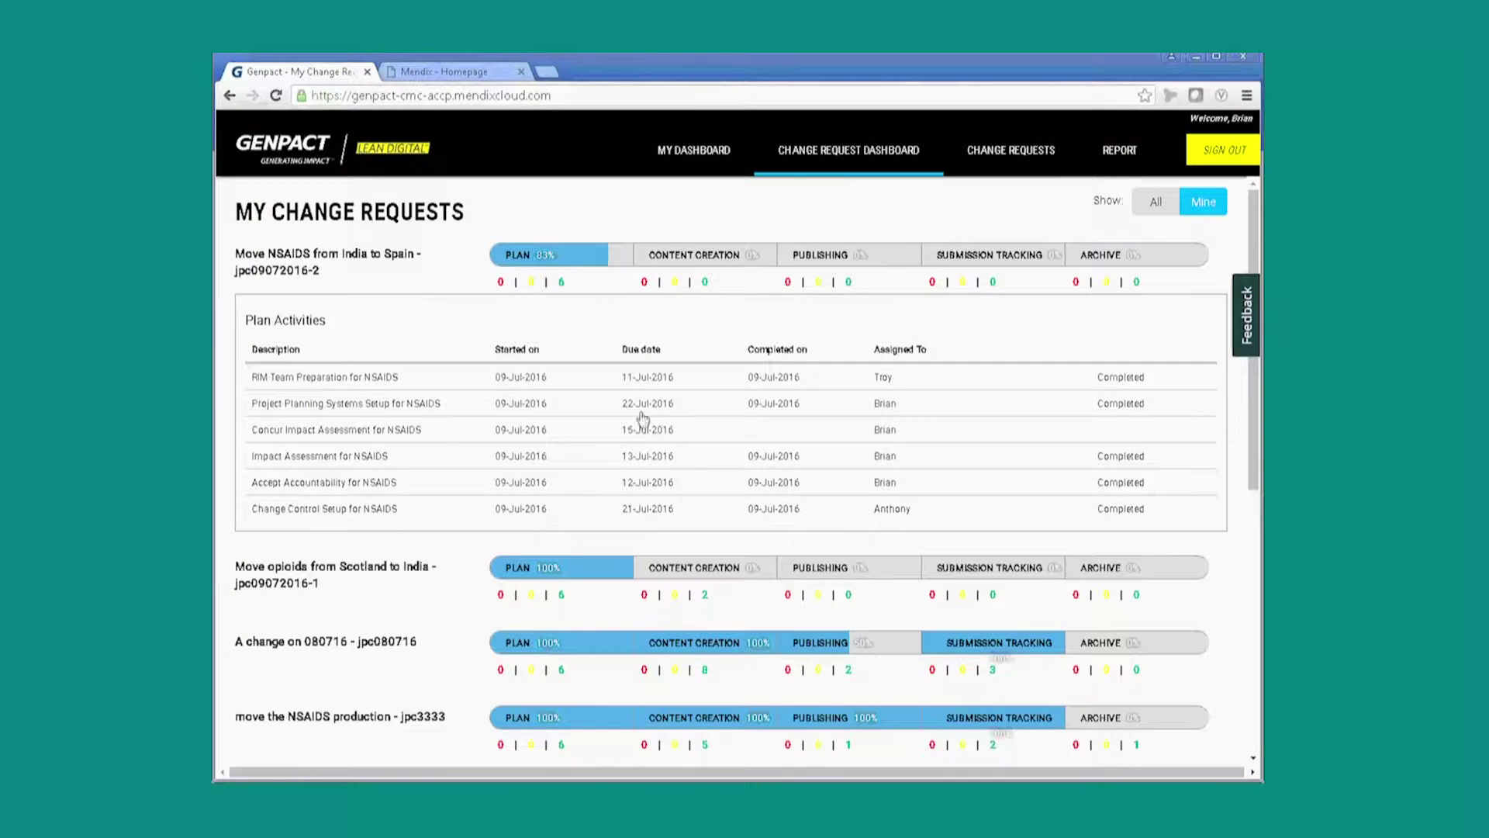
click(403, 441)
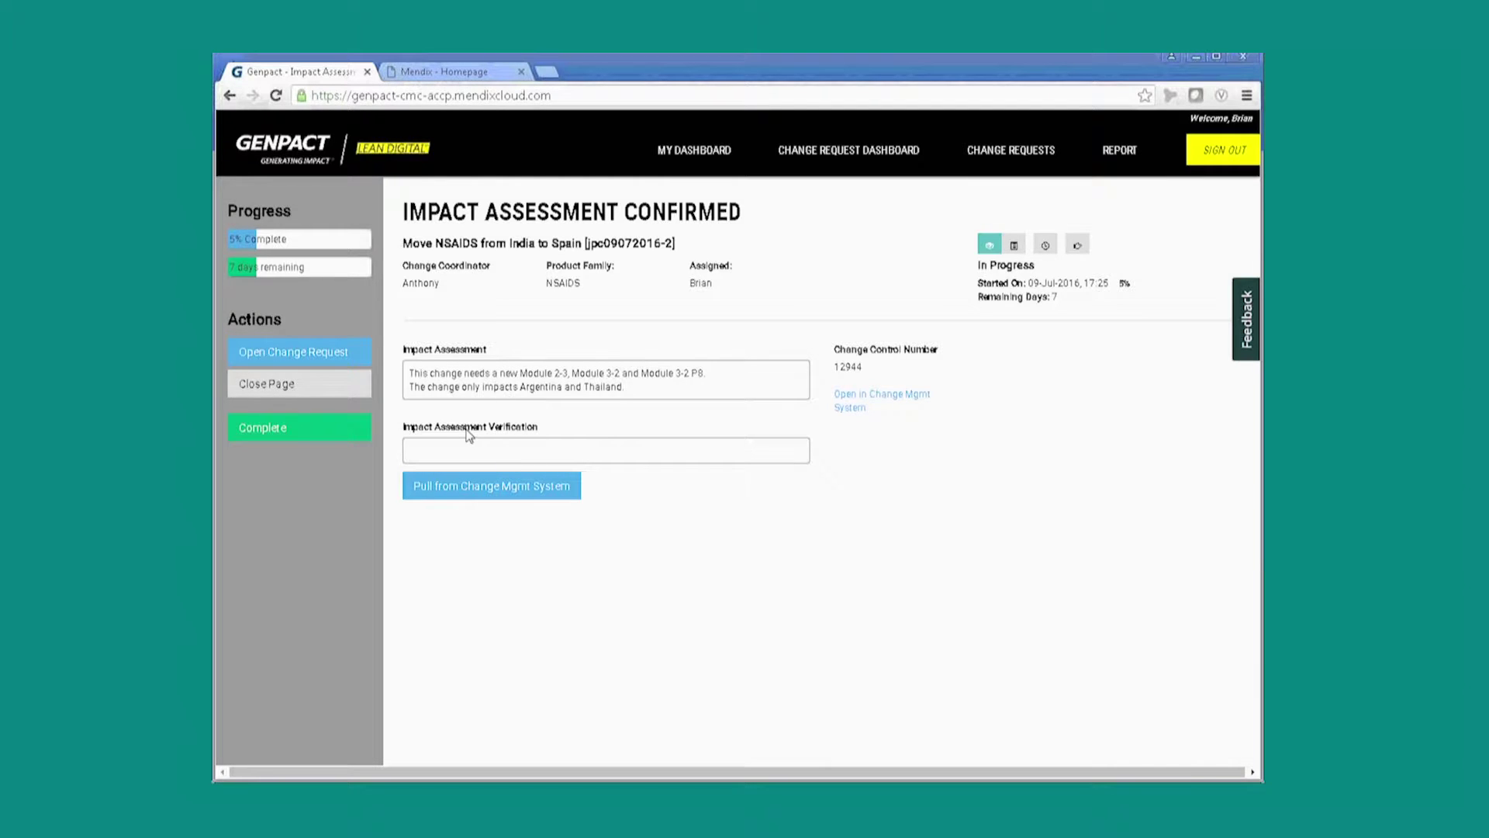
click(444, 72)
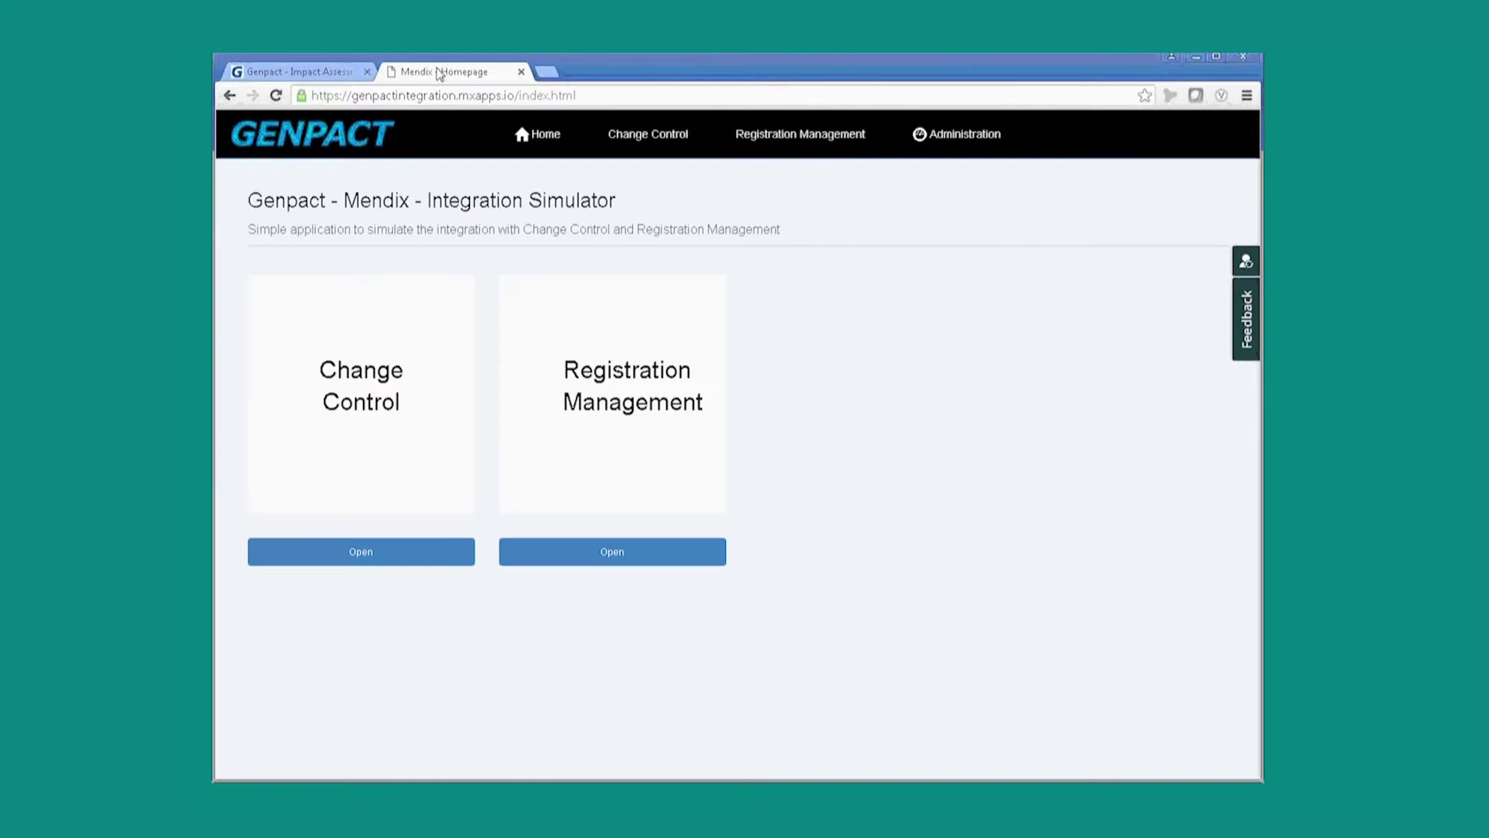
In the simulated Change Control system, save a verification on change 12944, confirming it.
click(369, 549)
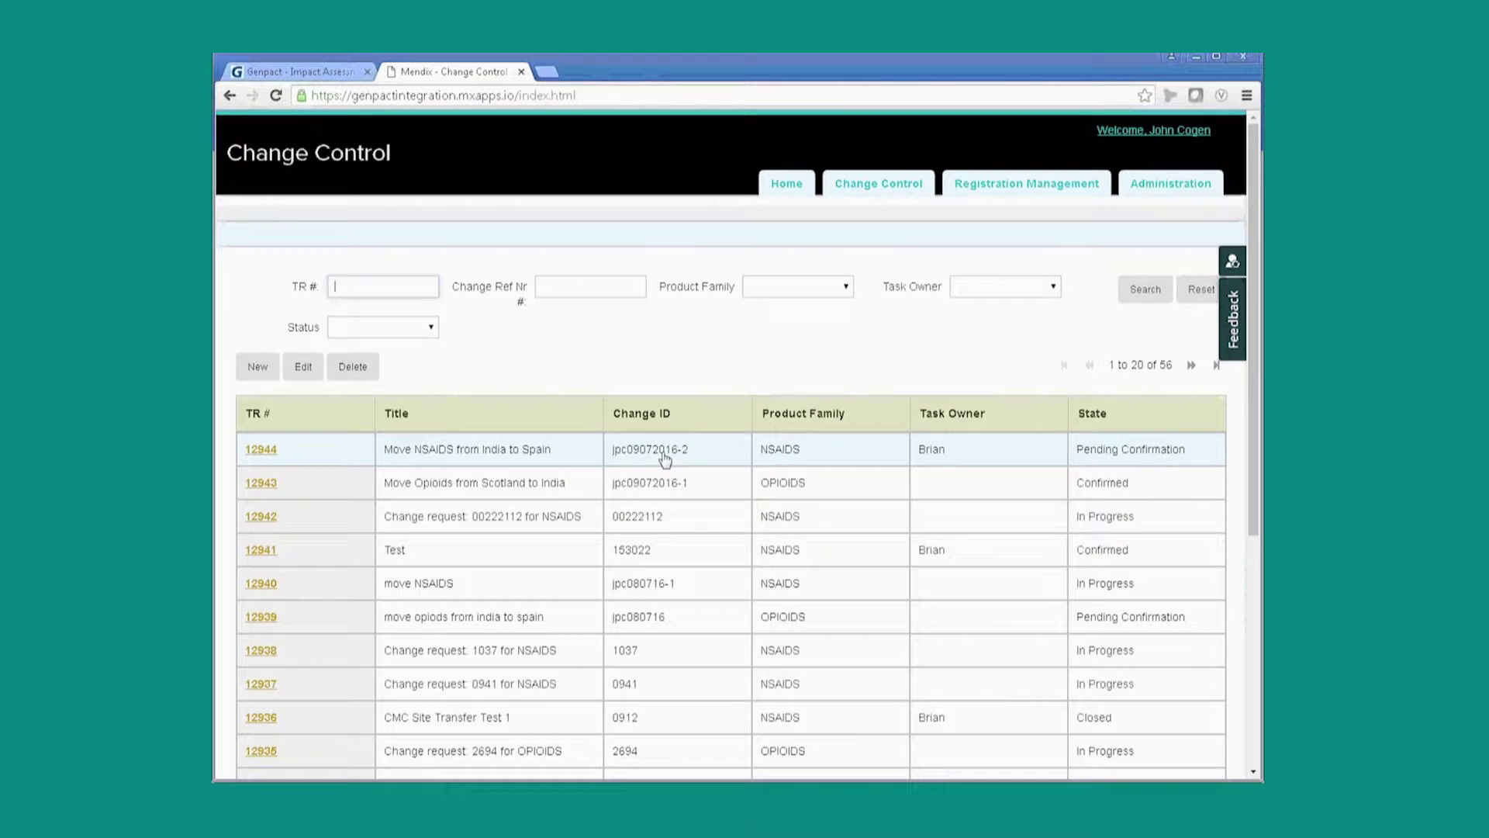
double_click(537, 450)
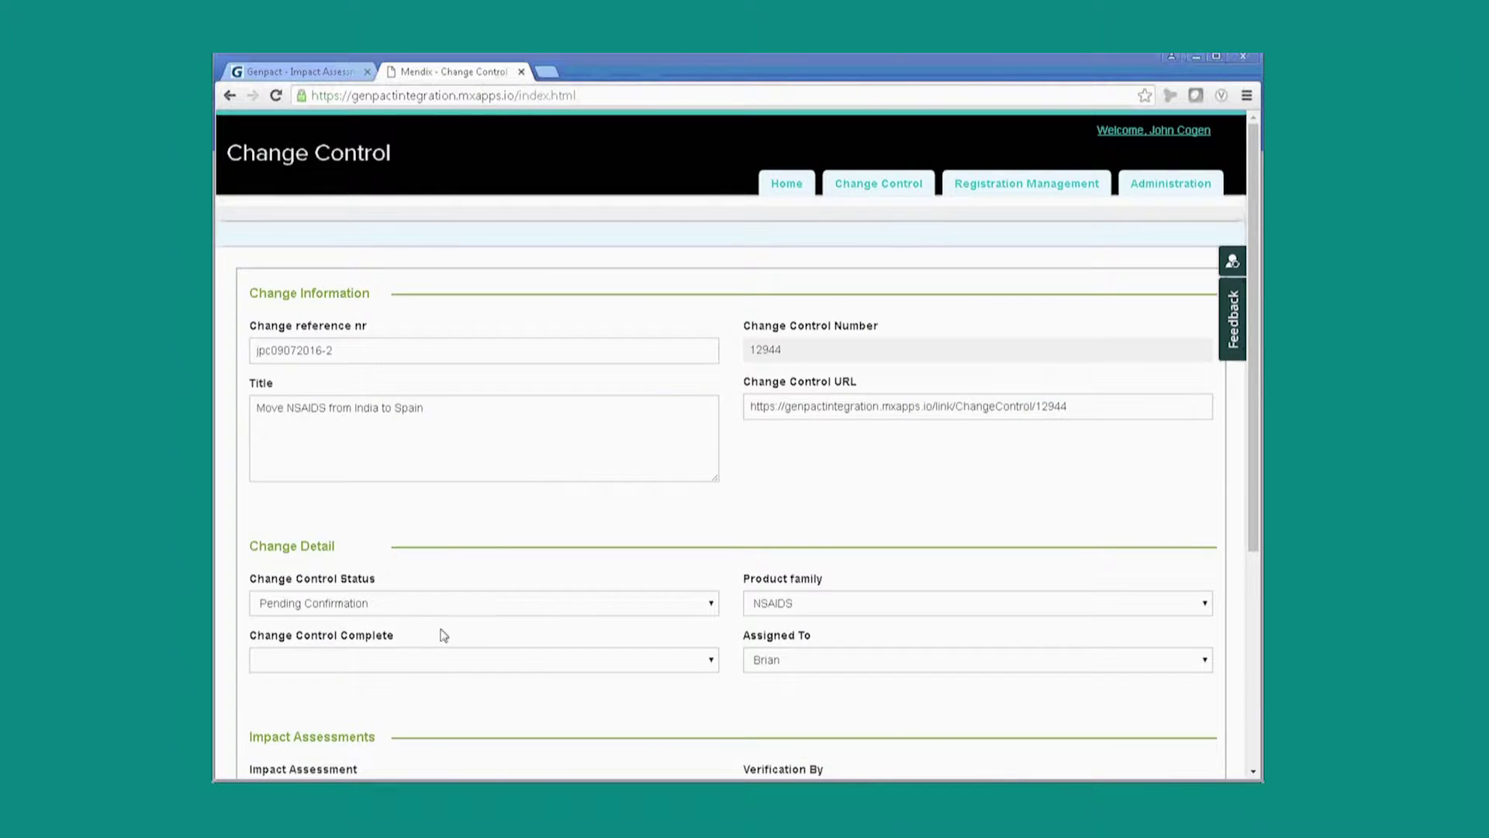
scroll(442, 635, down, 4)
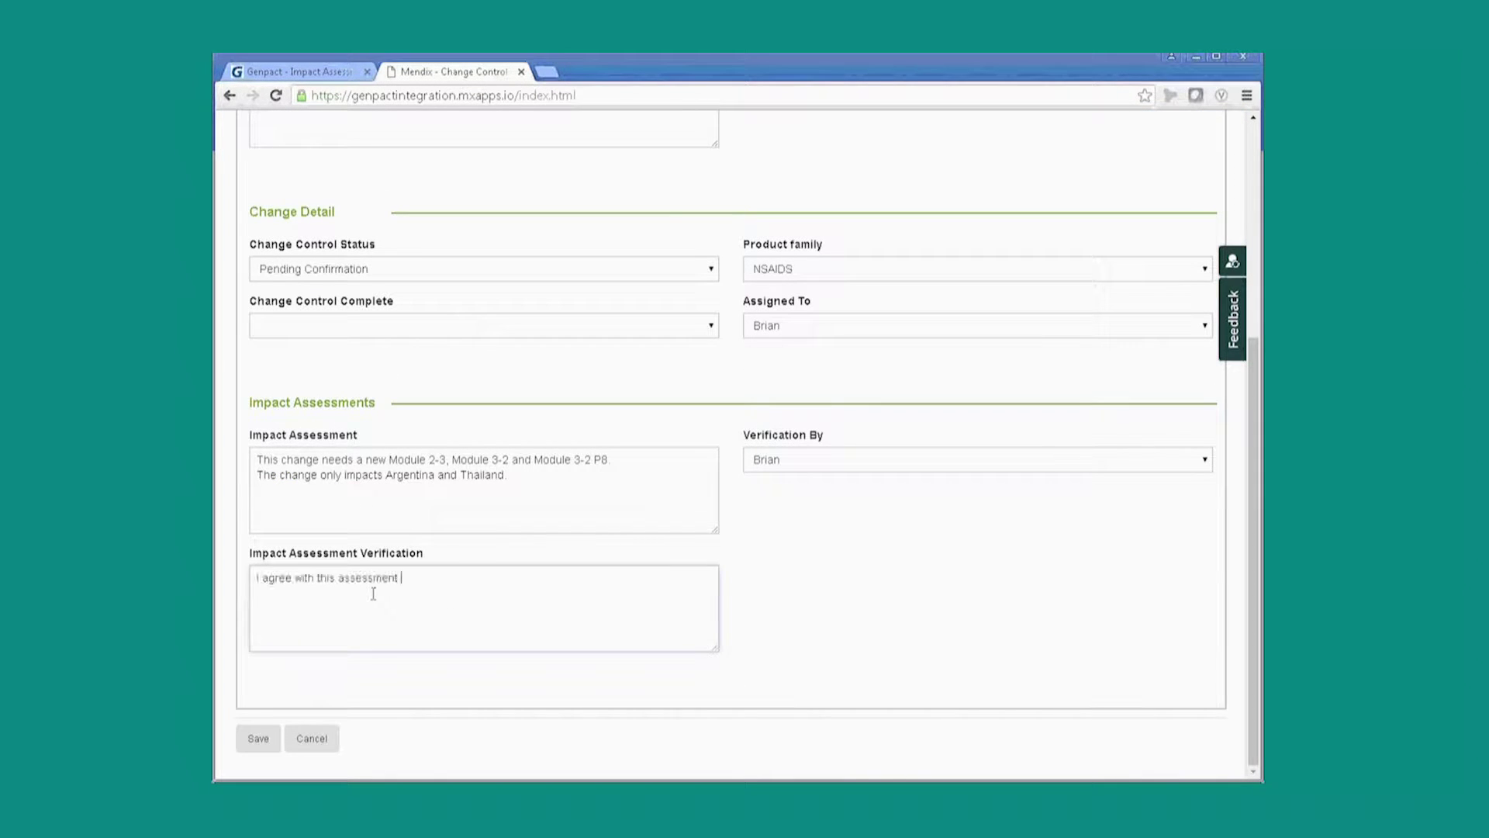
click(252, 737)
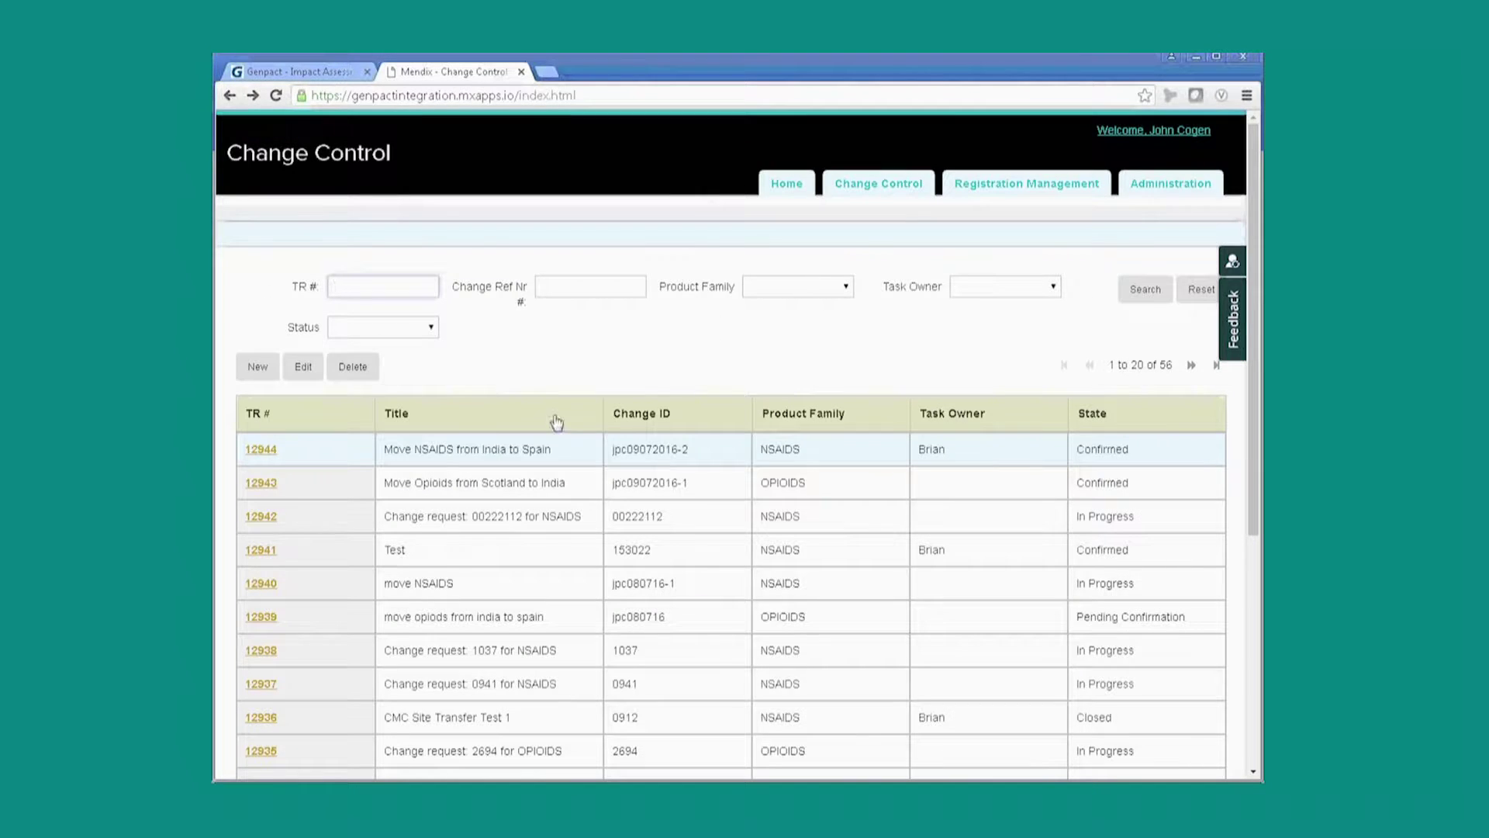
Pull the verification from change management and complete the NSAIDS impact assessment task.
click(322, 76)
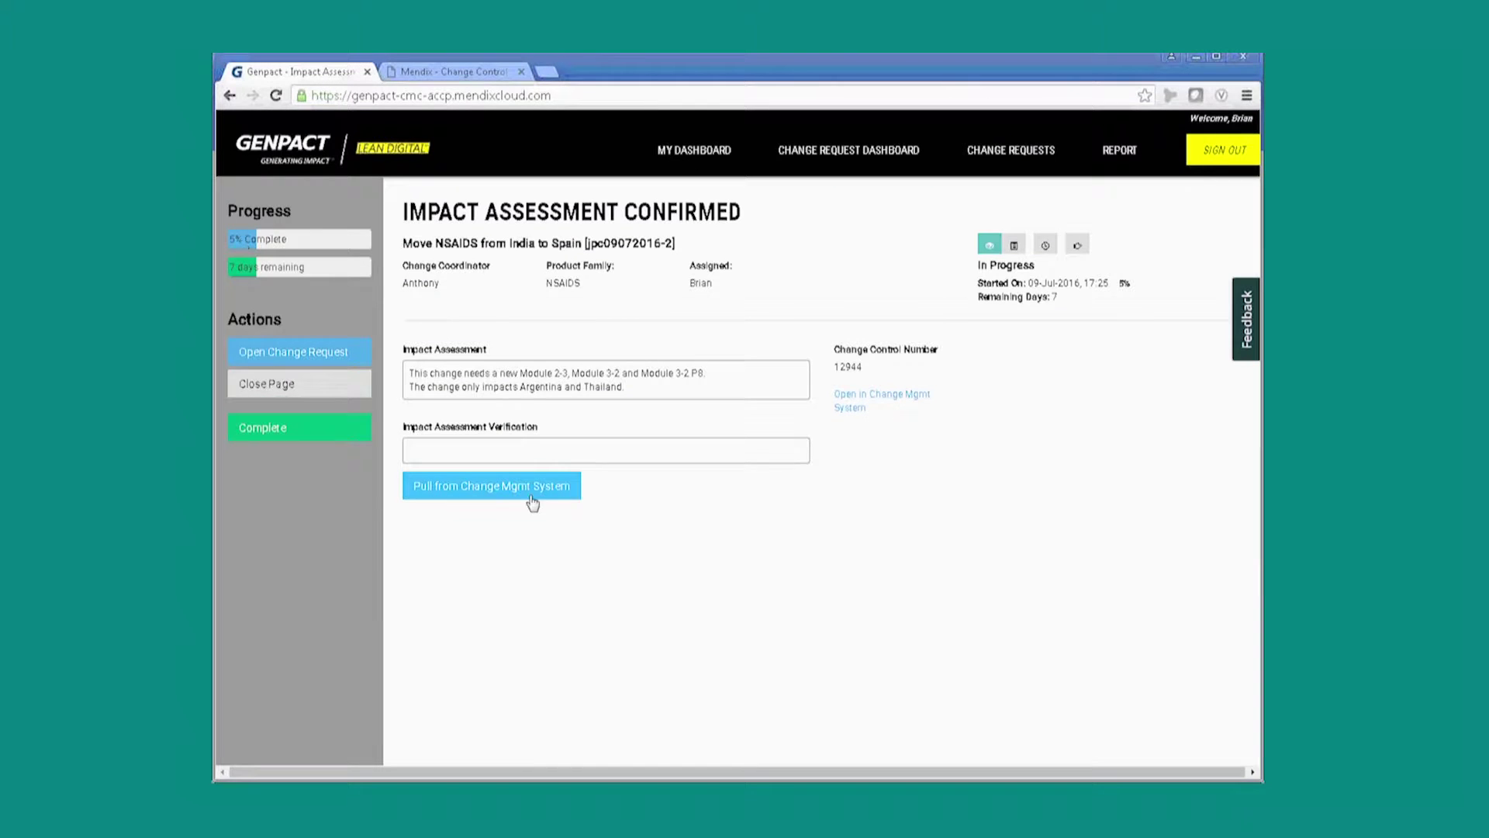
click(496, 487)
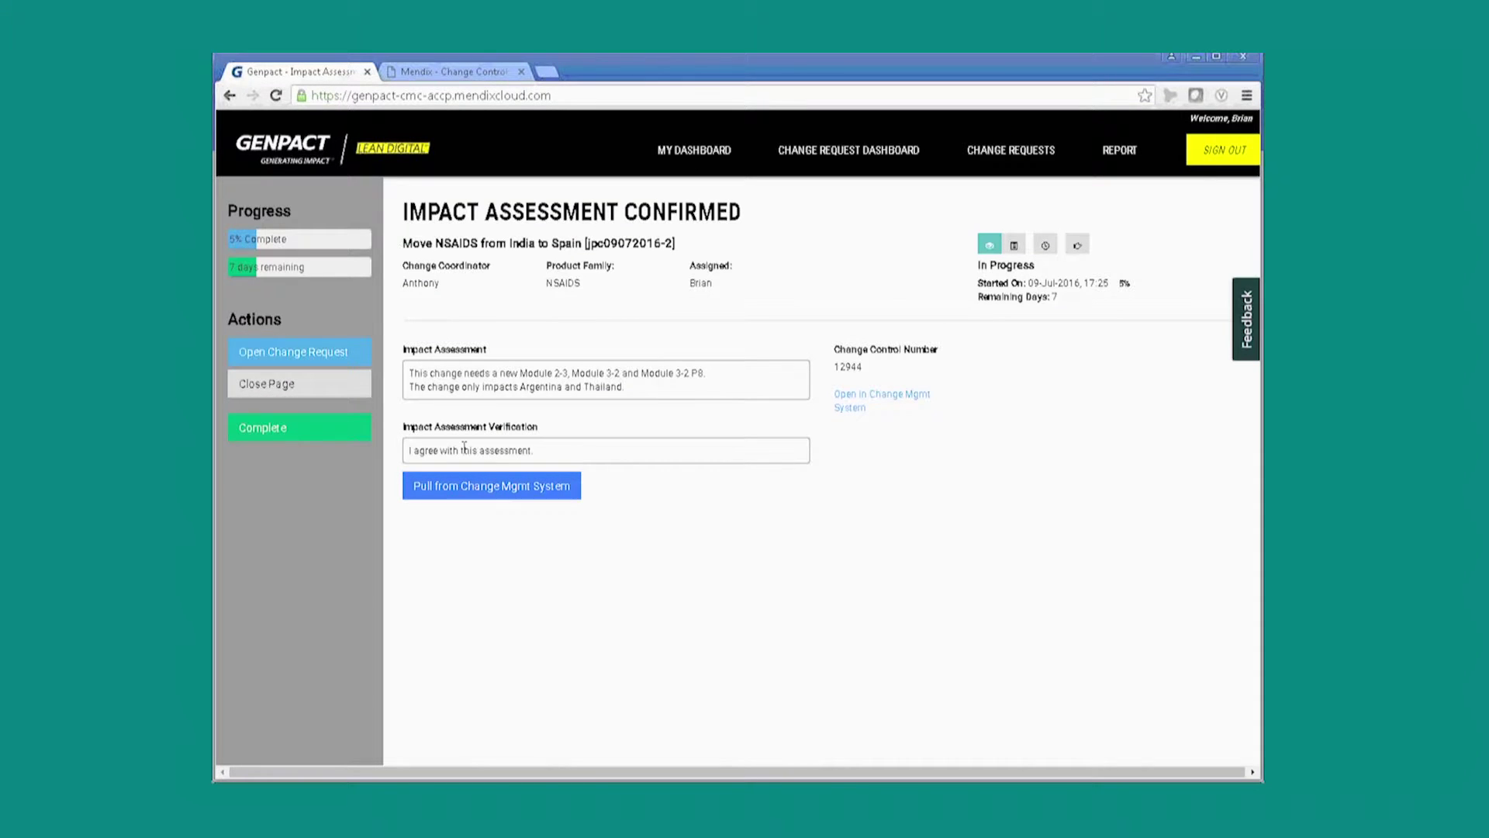
click(314, 425)
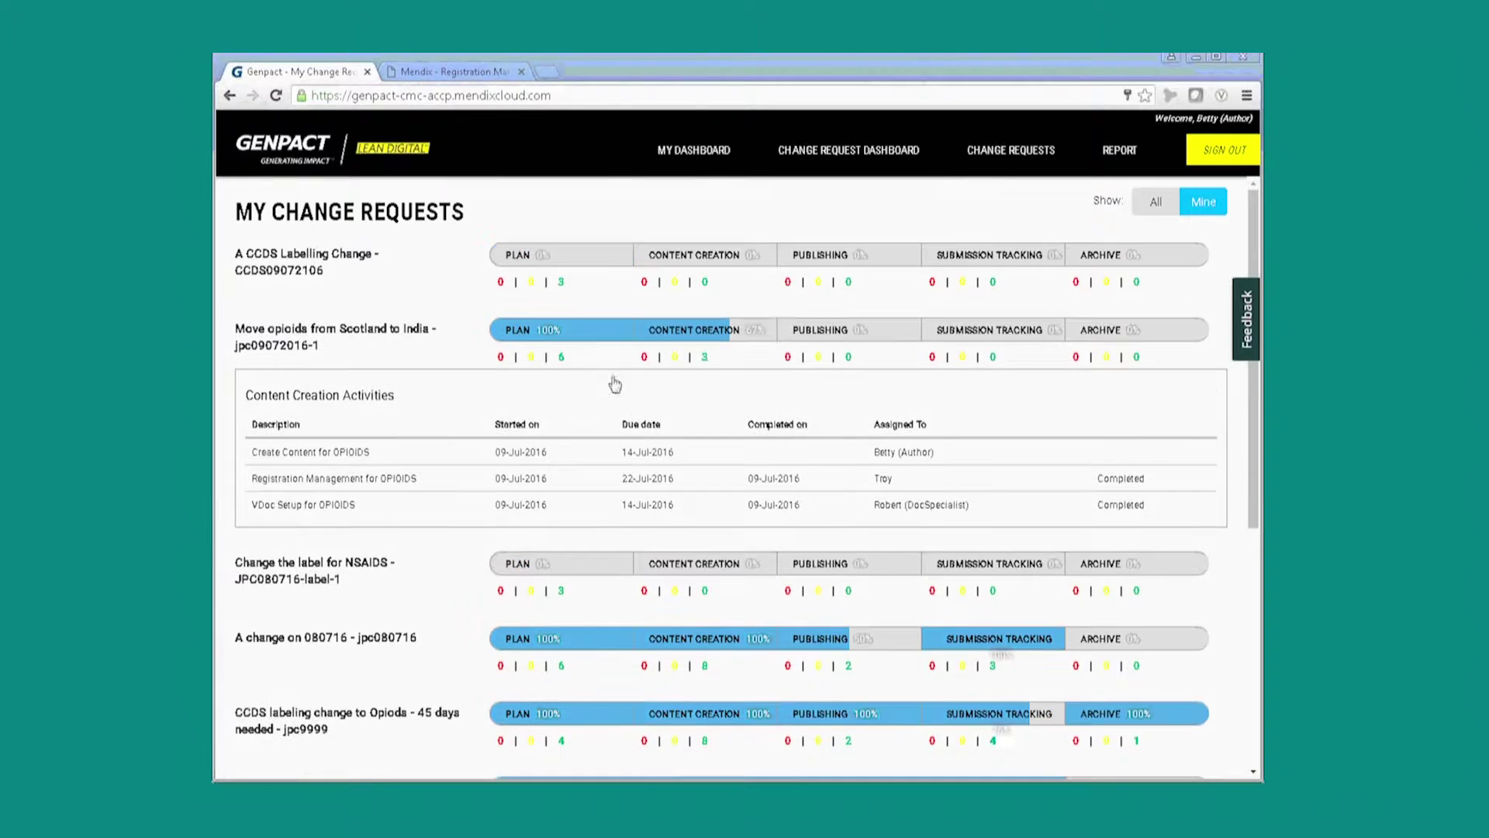
Review the opioids-to-India Create Content documents as Approved, CURRENT and complete the task.
click(633, 453)
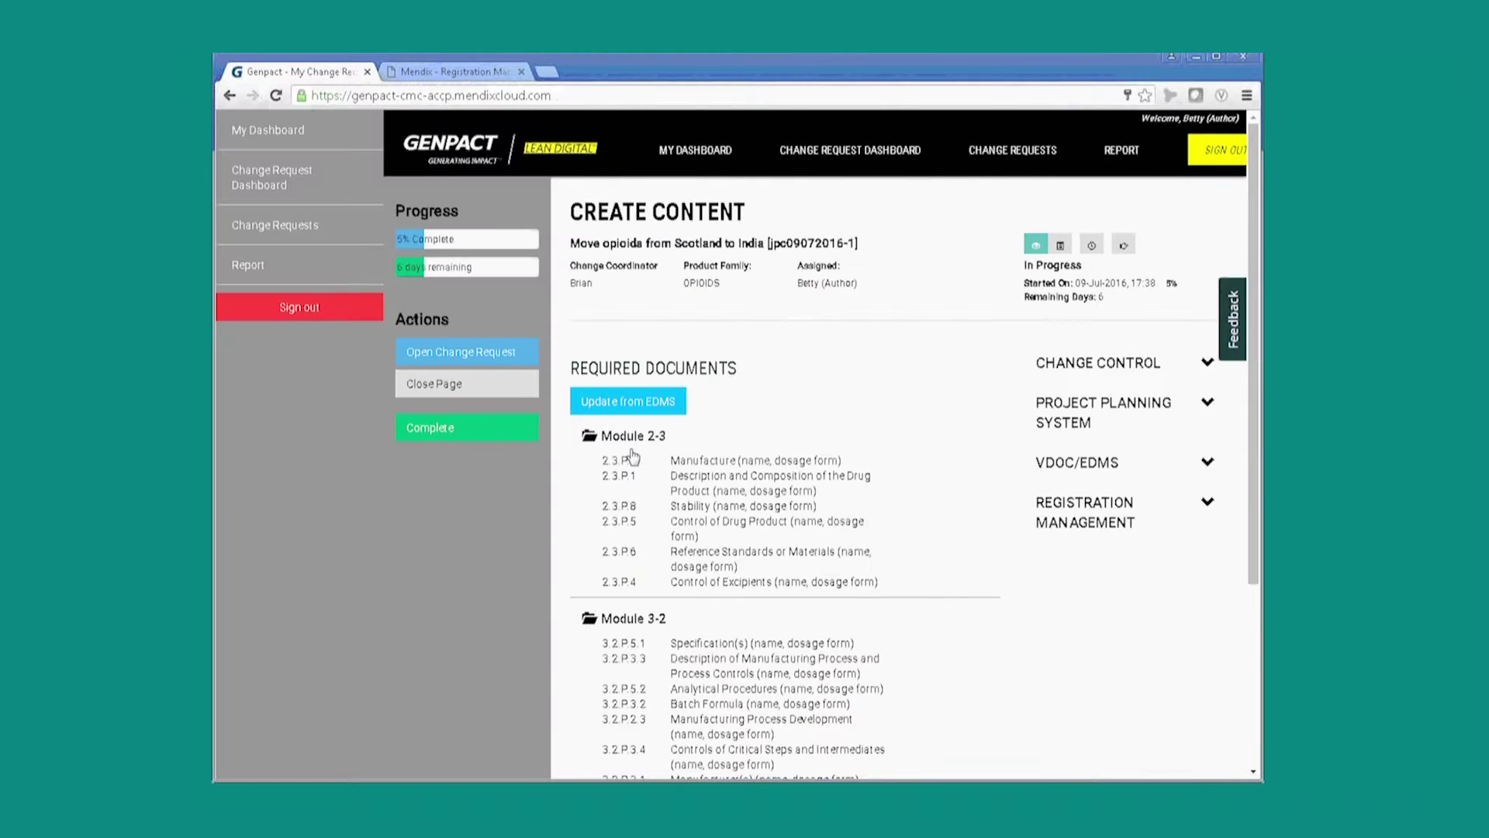
scroll(656, 421, down, 3)
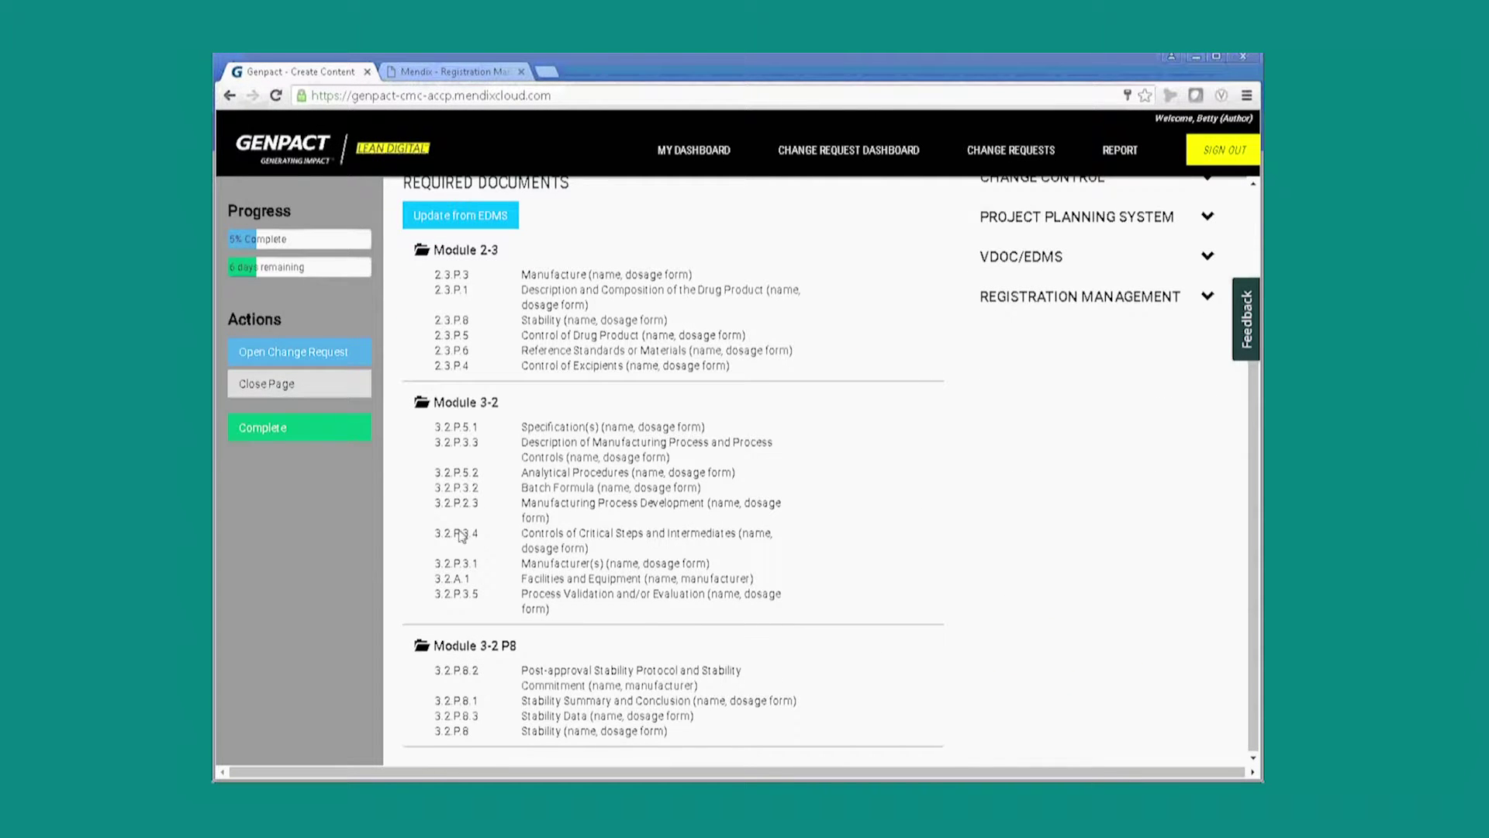
scroll(489, 360, up, 3)
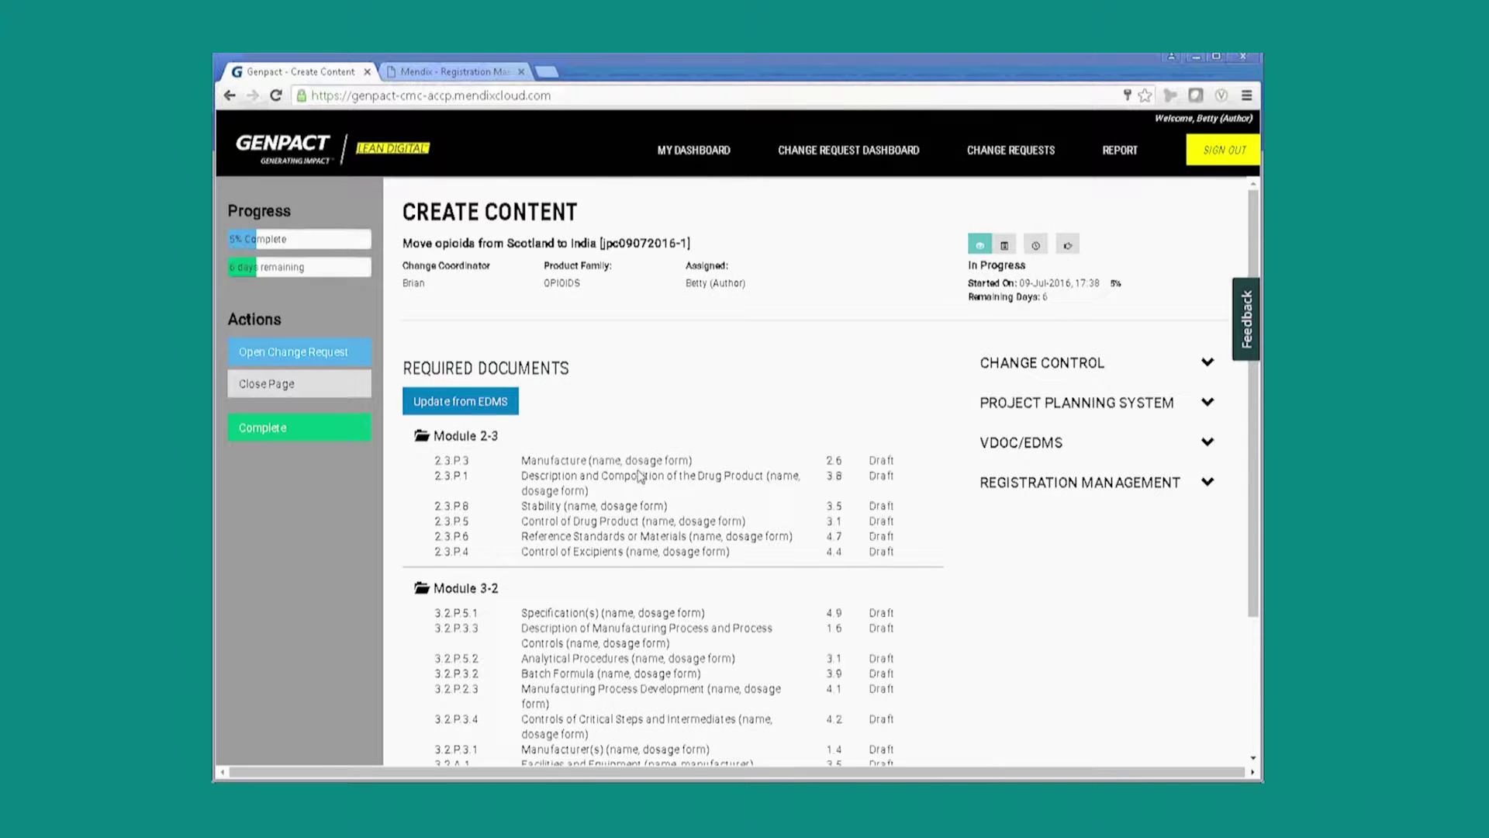
scroll(777, 436, down, 2)
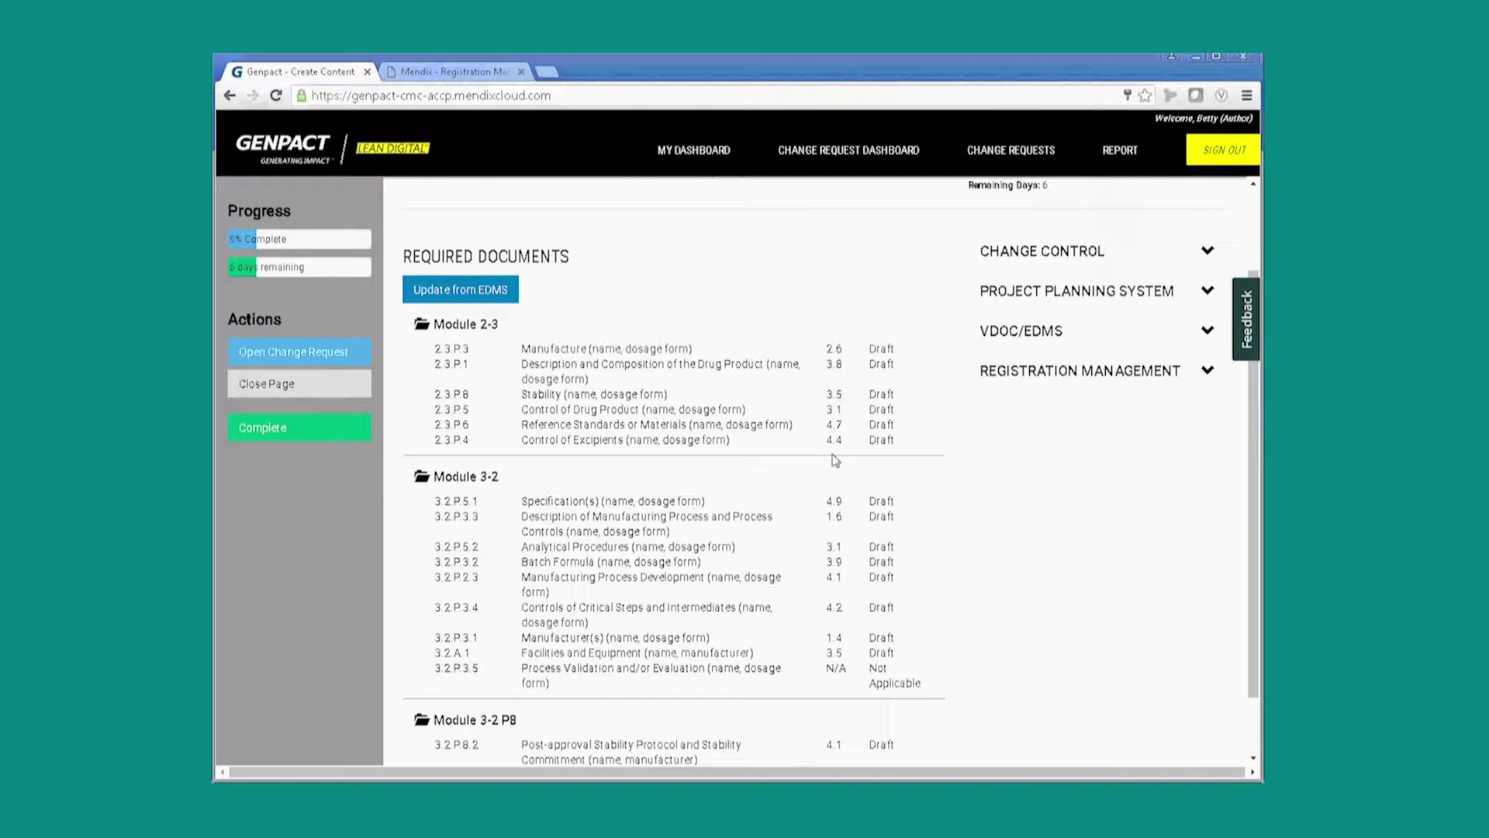
scroll(925, 498, down, 2)
scroll(739, 402, up, 4)
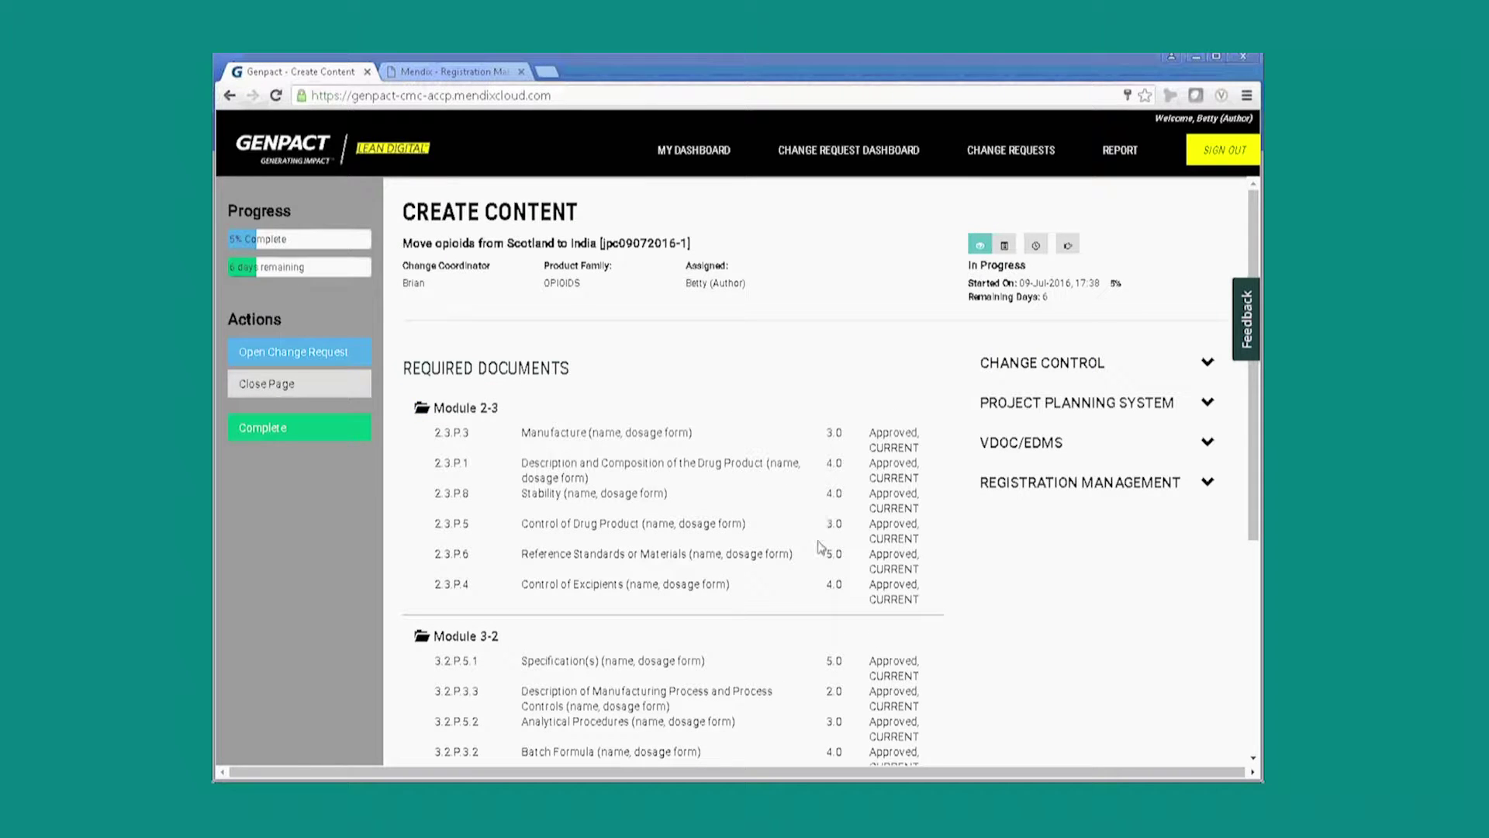
scroll(823, 512, down, 2)
scroll(822, 620, down, 3)
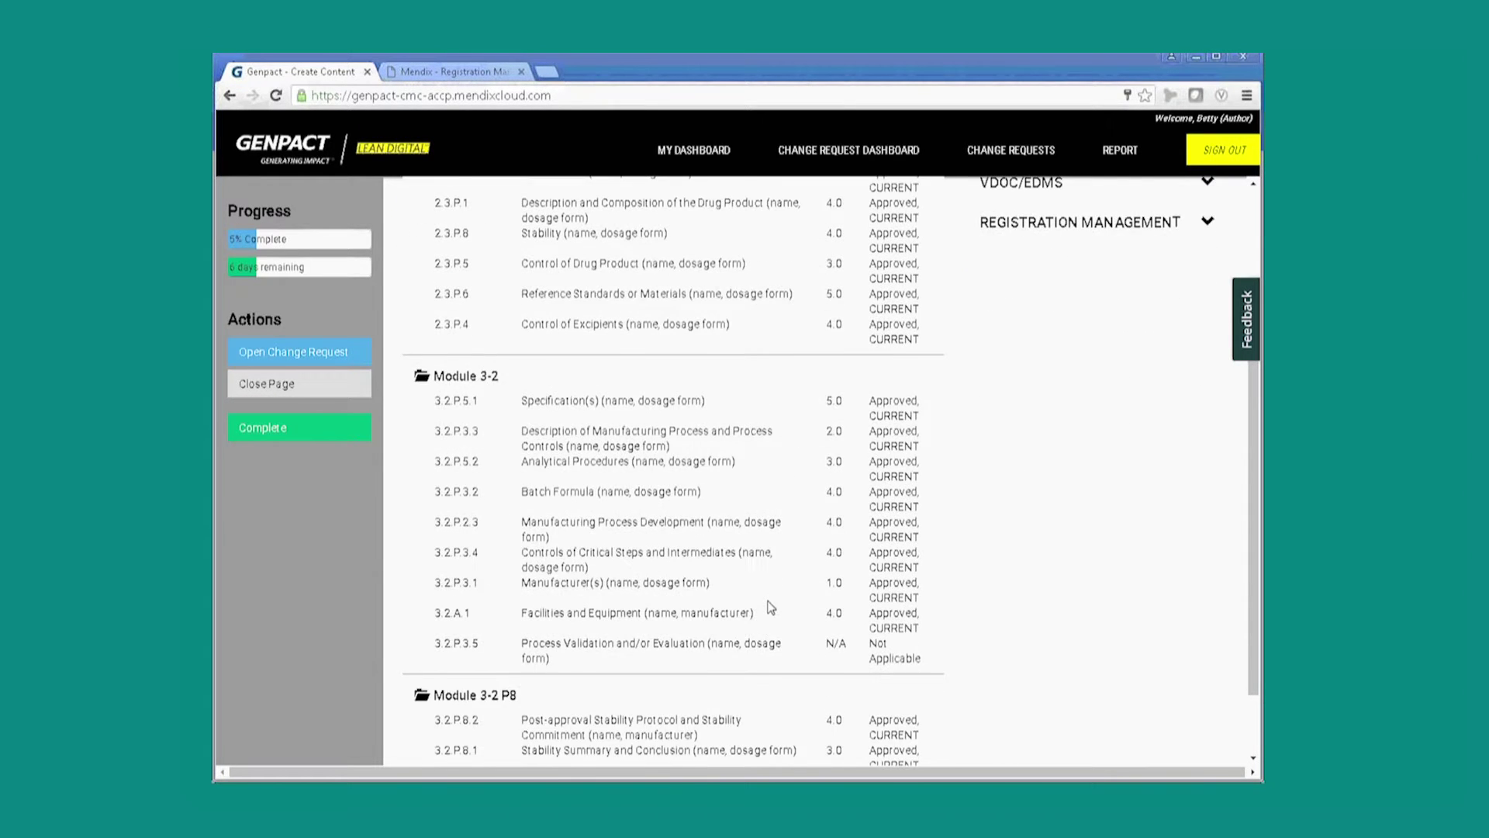
scroll(745, 589, up, 3)
click(342, 428)
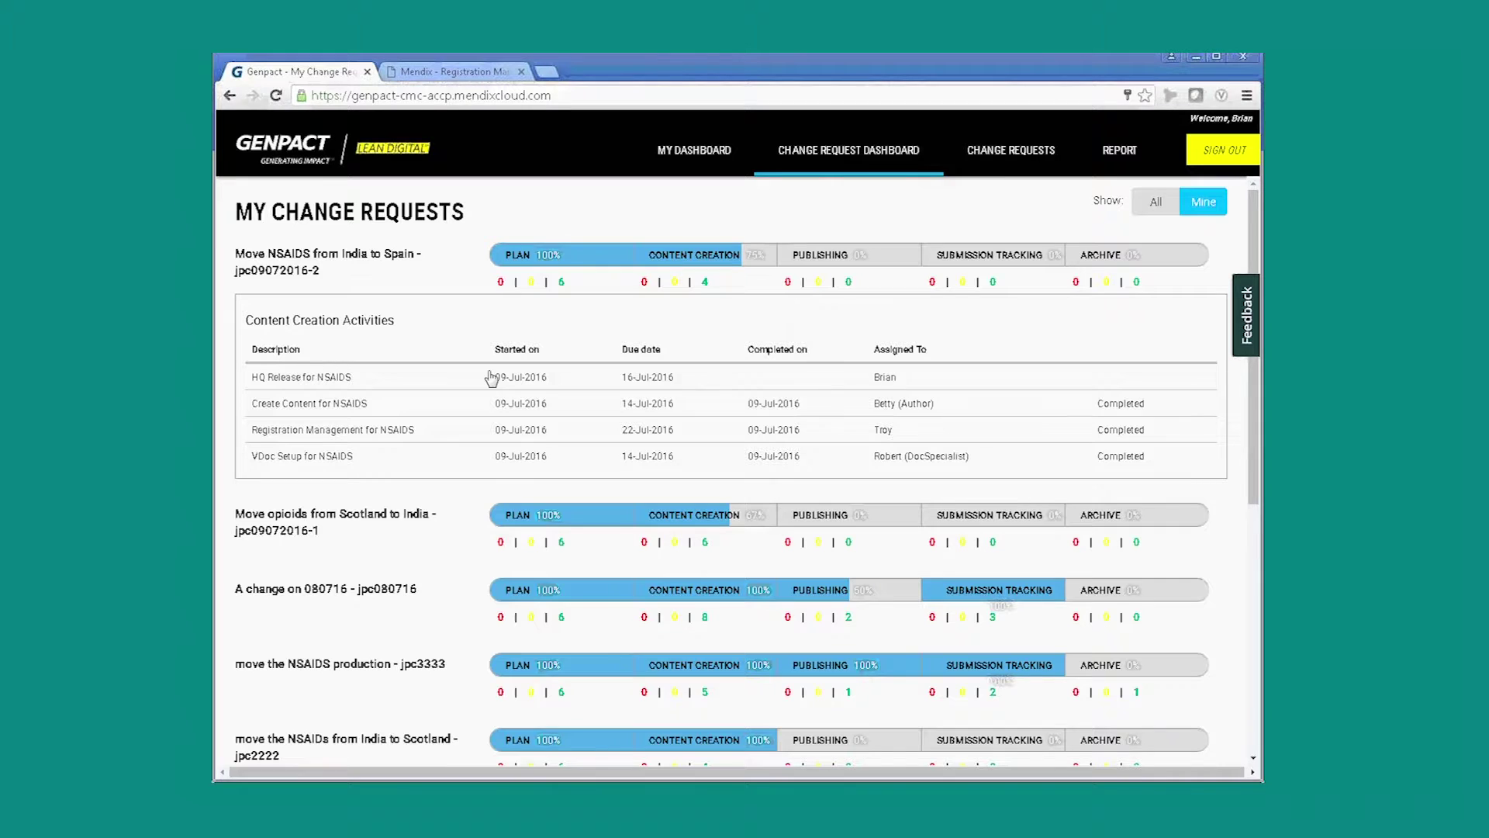
Open the NSAIDS HQ Release task, pull affected markets from Reg. Mgmt, and expand its External Links sections.
click(413, 384)
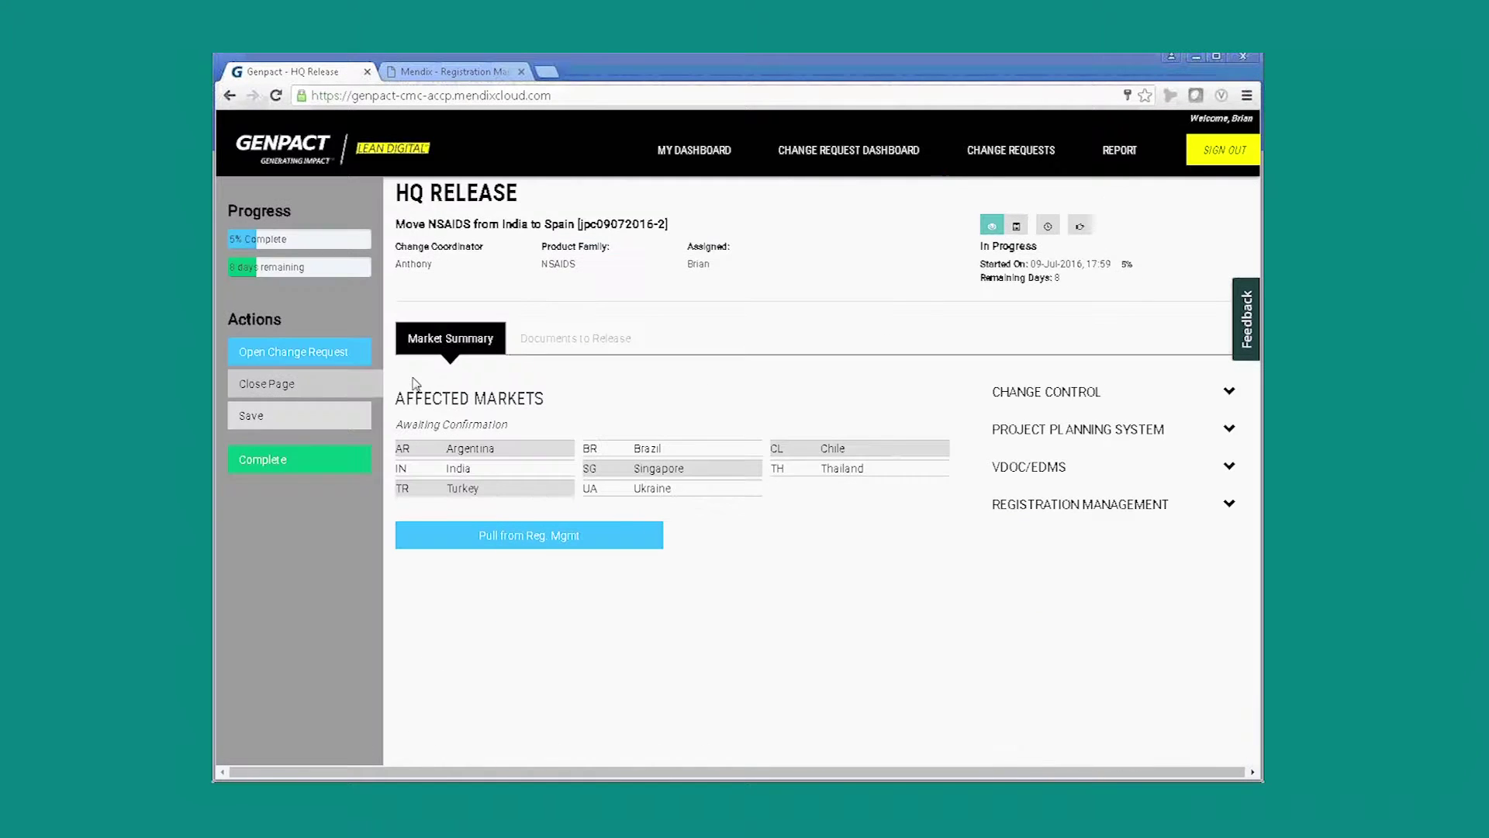
click(610, 543)
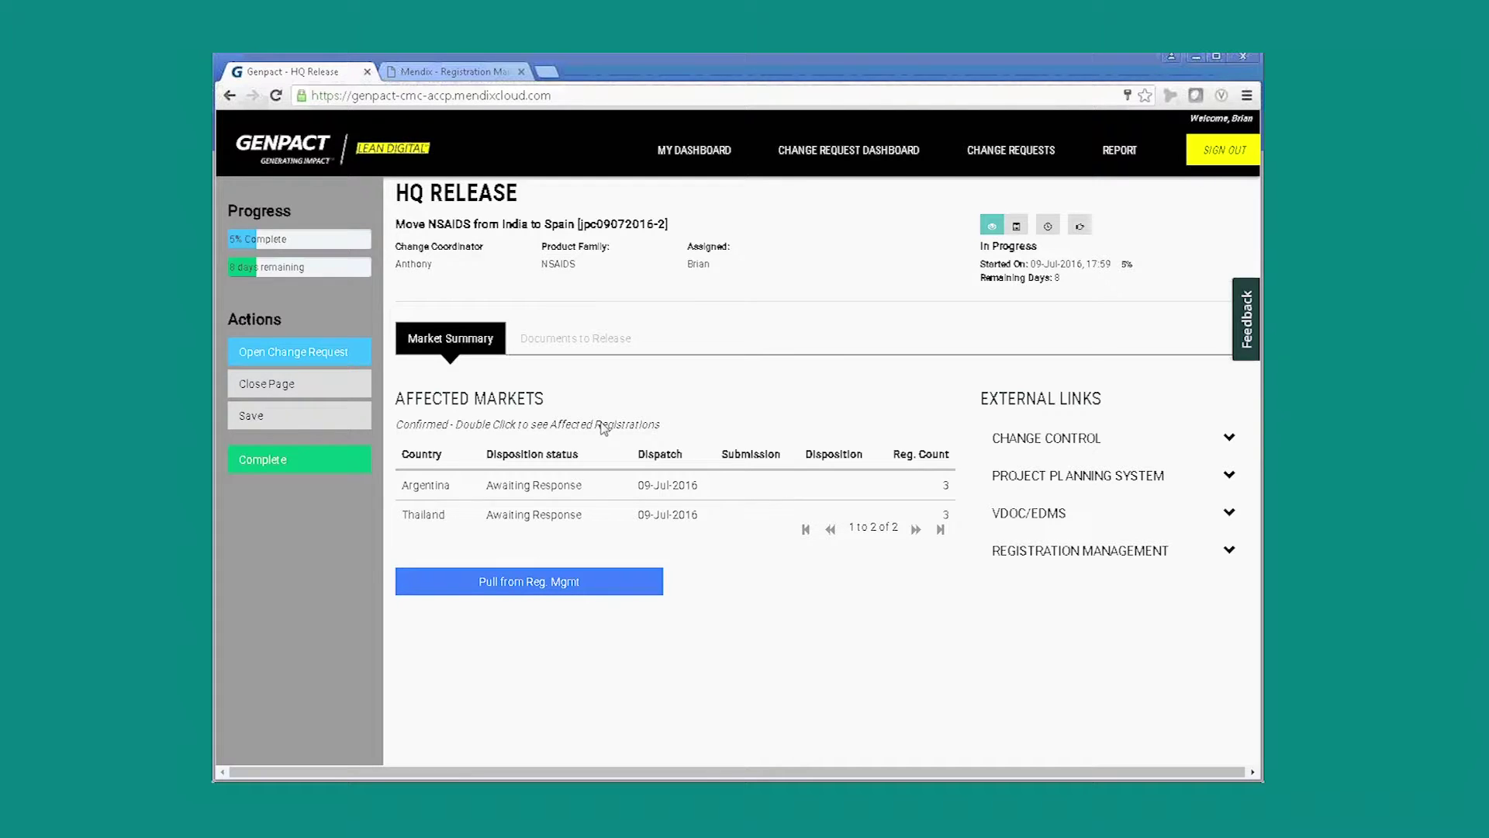
click(999, 457)
click(1034, 549)
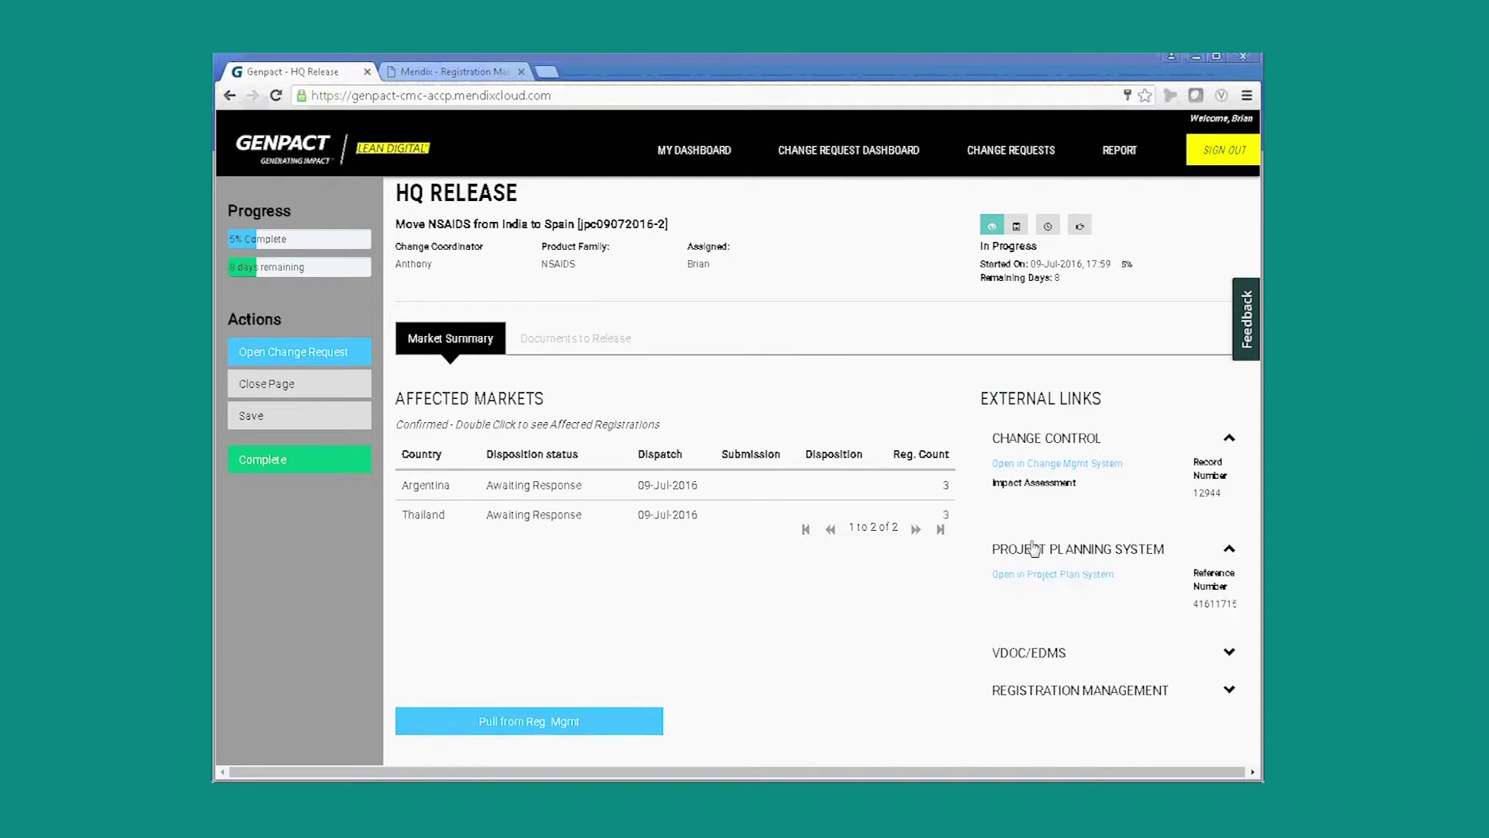
click(1021, 645)
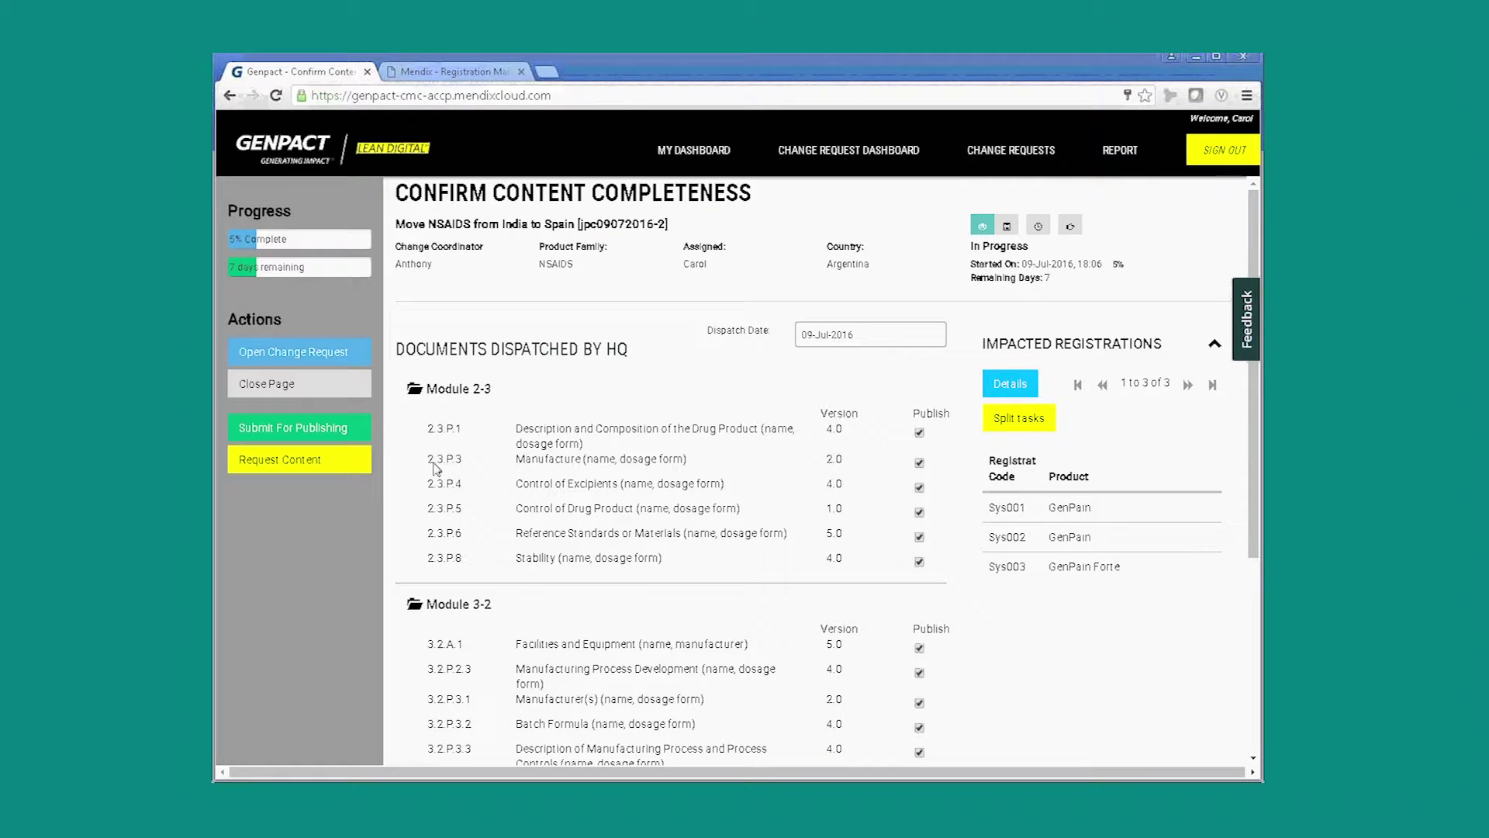
Review Argentina's NSAIDS documents and submit the chosen ones for publishing.
scroll(853, 520, down, 3)
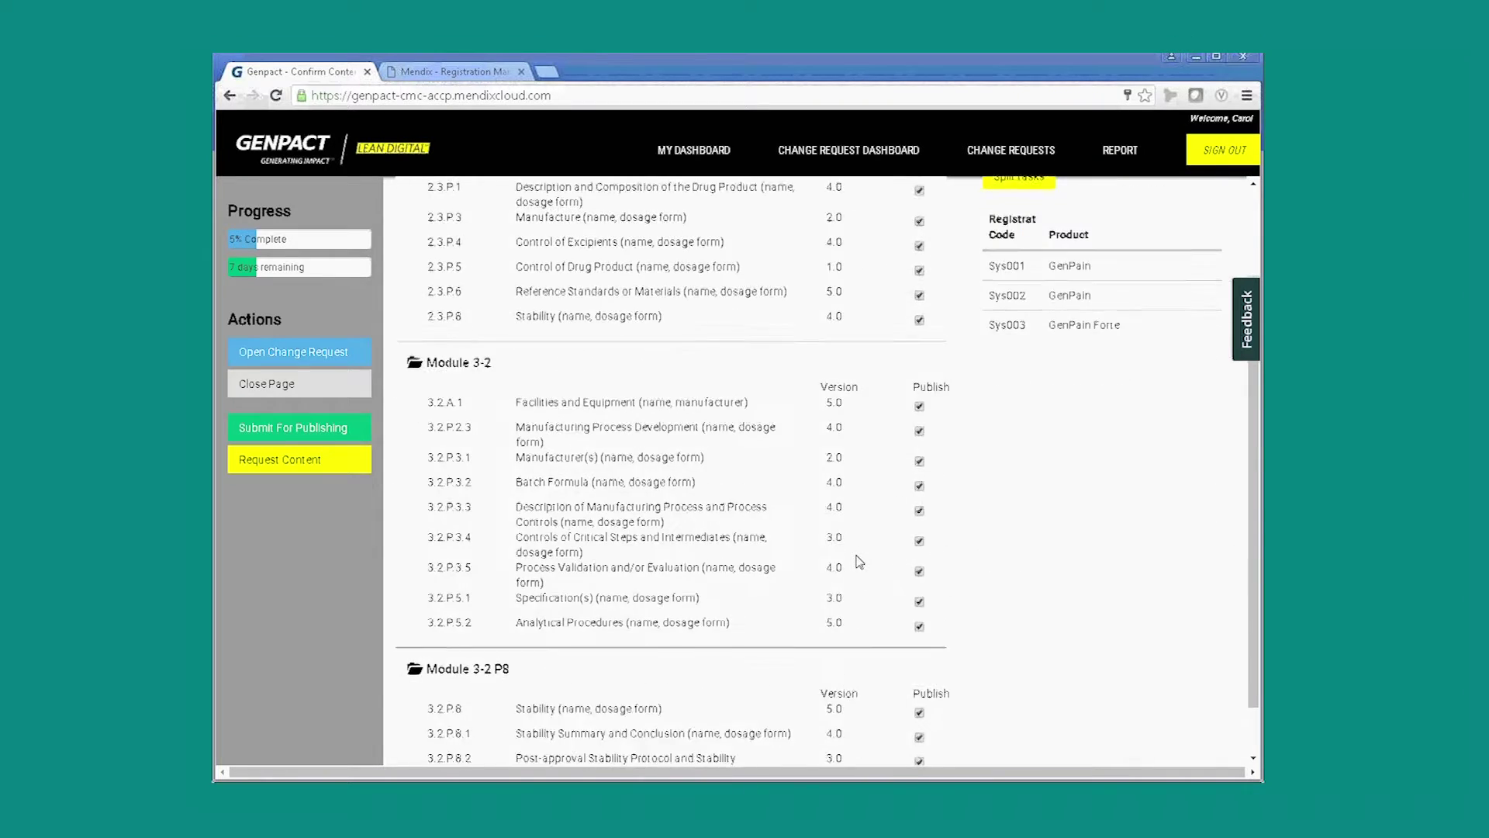
scroll(853, 527, down, 1)
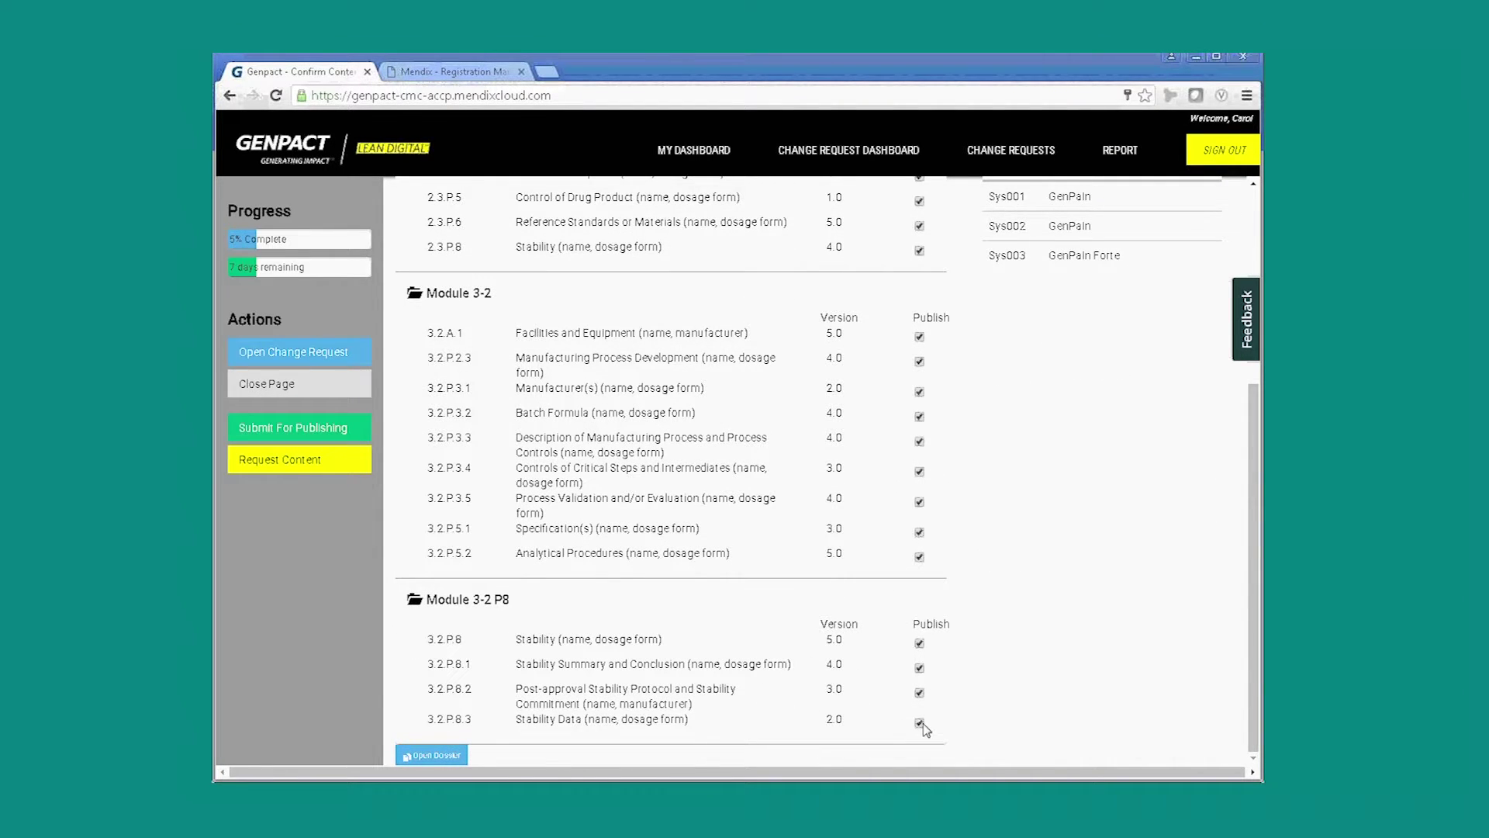
scroll(975, 548, up, 3)
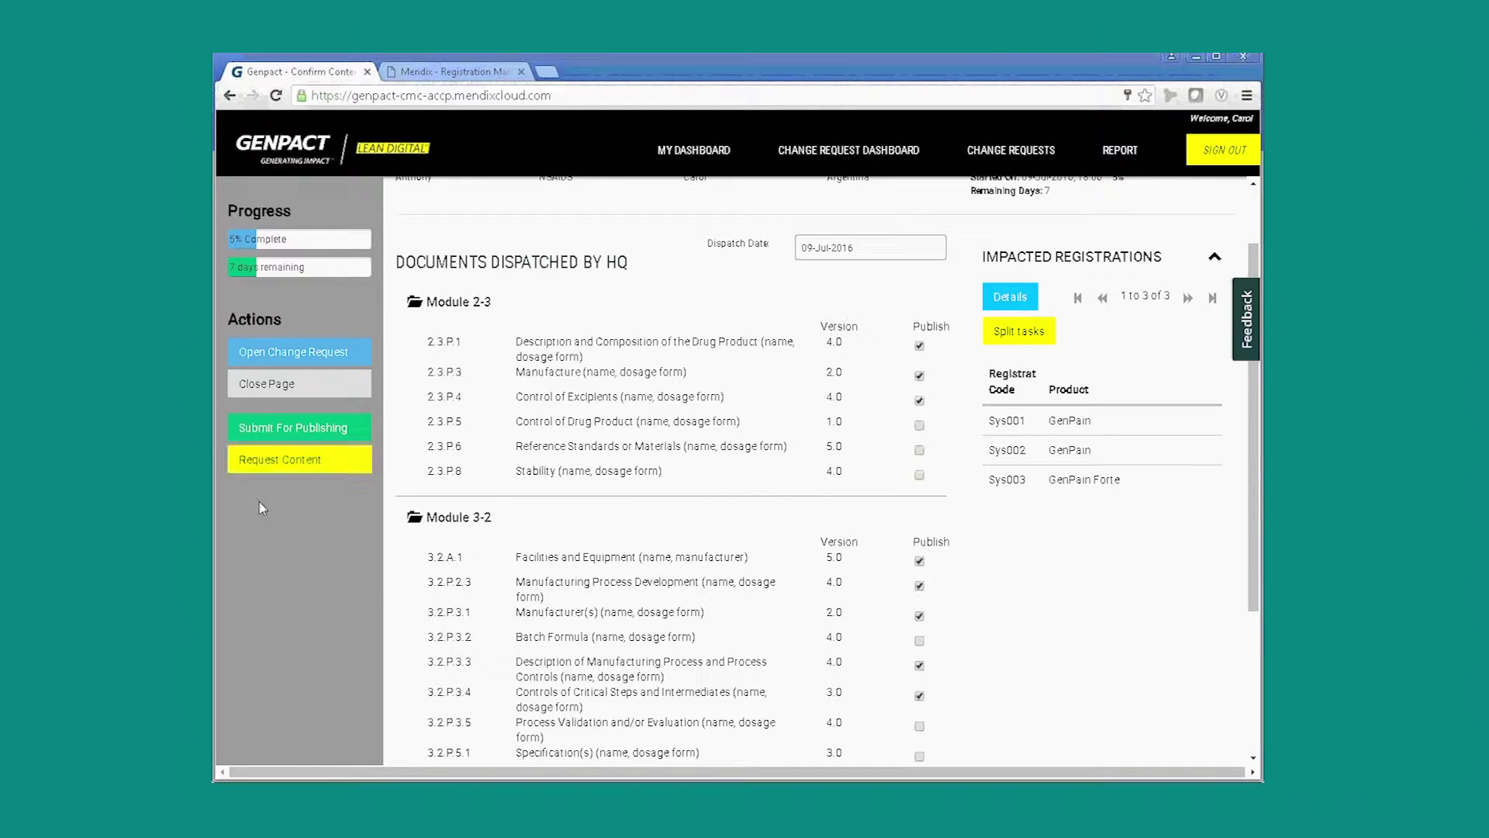
click(282, 431)
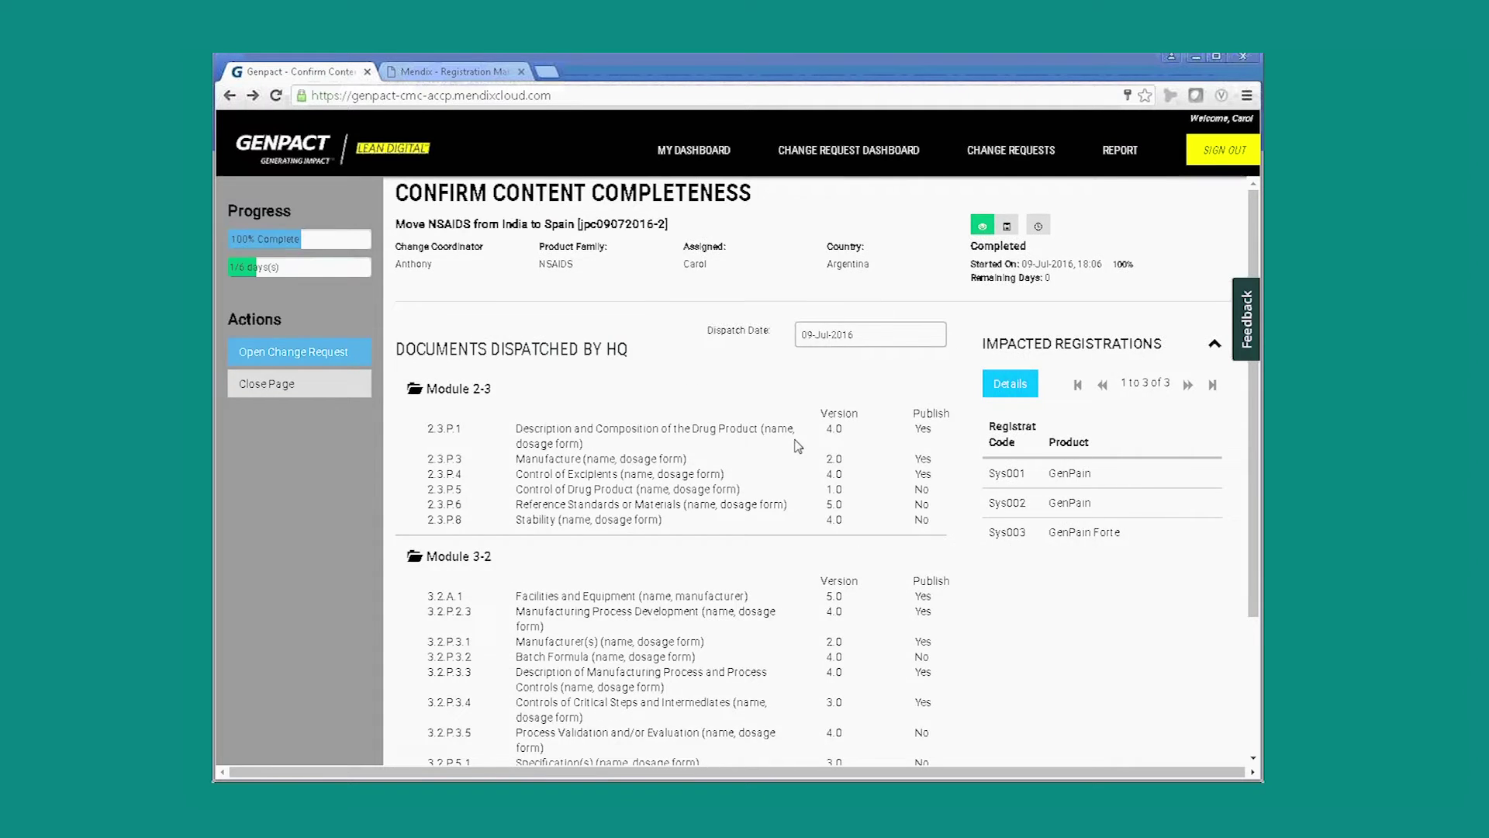
Complete the Argentina NSAIDS Submission task with submission date 09-Jul-2016.
click(840, 376)
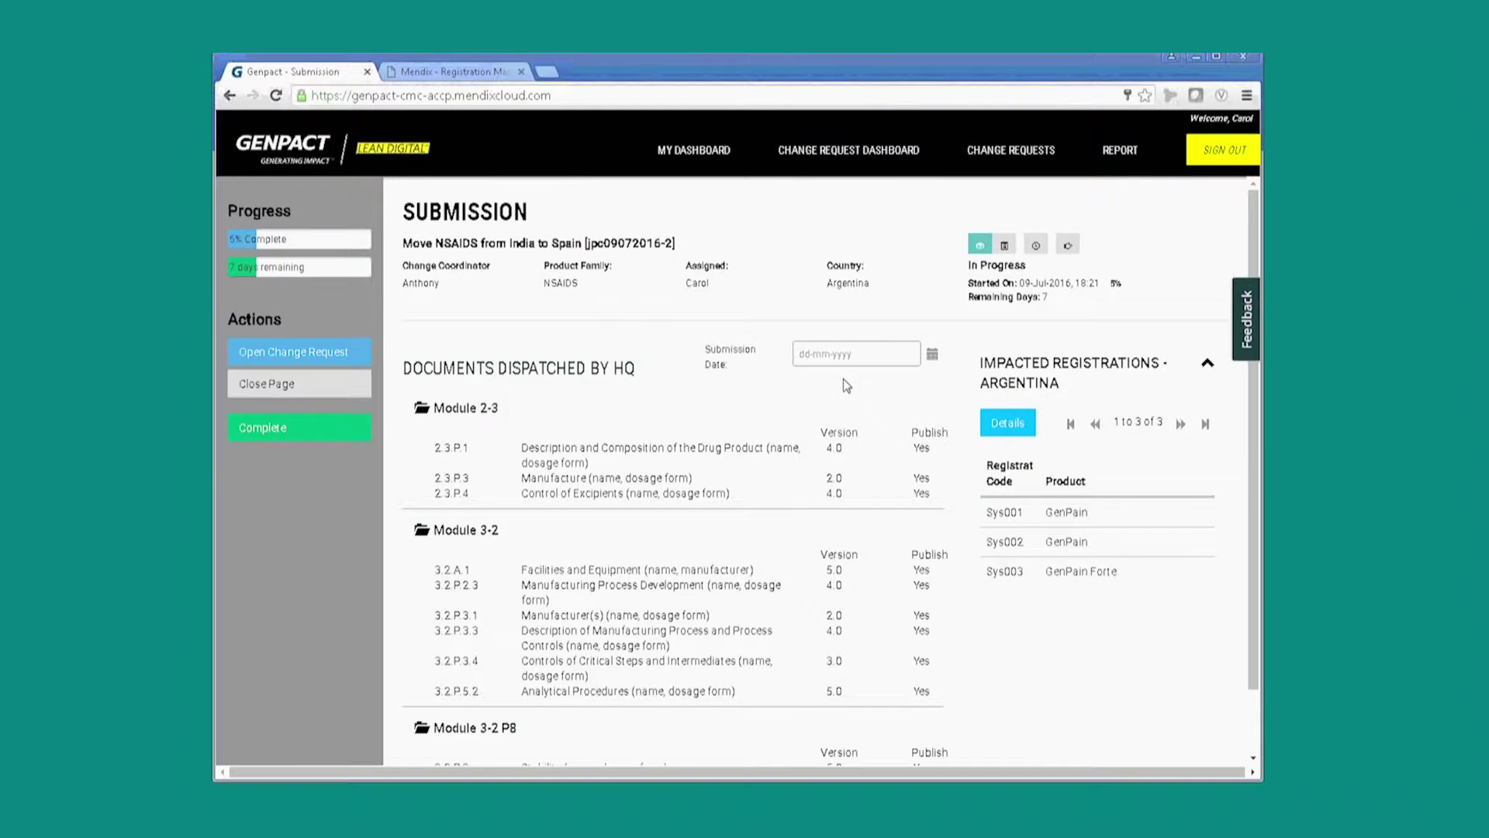
click(932, 355)
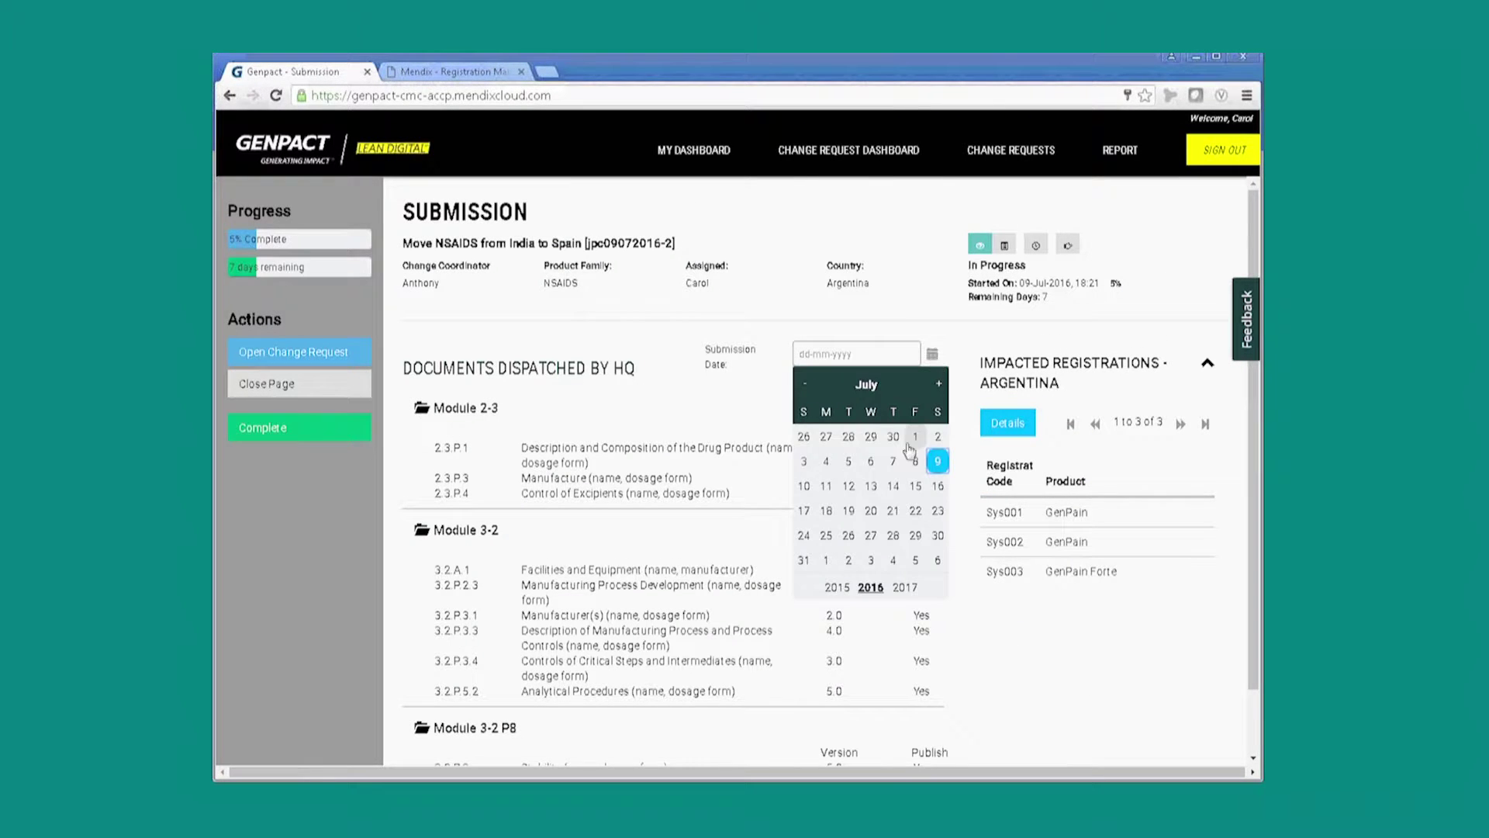
click(938, 462)
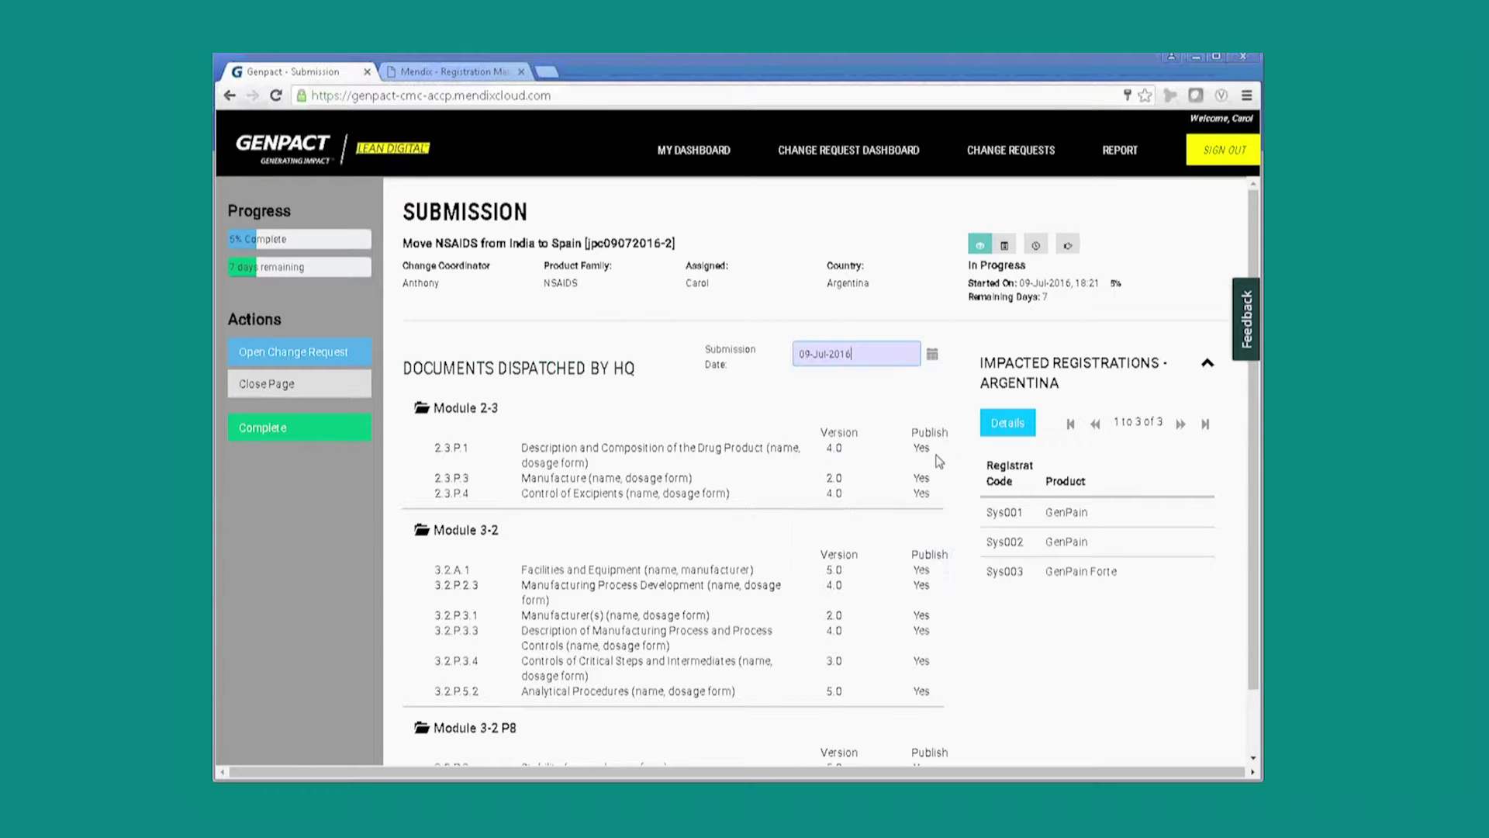
click(266, 433)
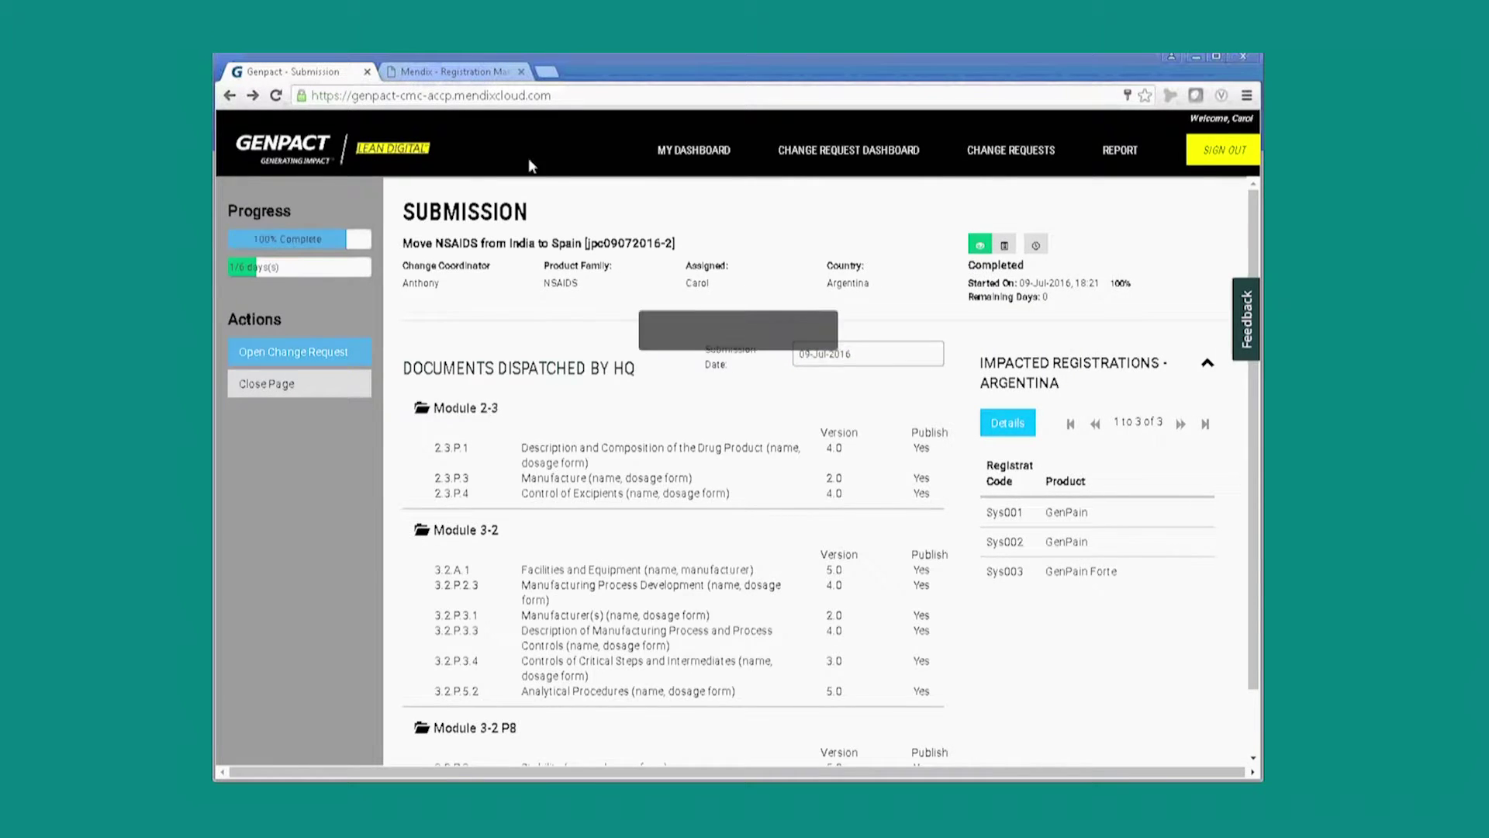
Open the Move NSAIDS from India to Spain record 6853 in Registration Management.
click(467, 72)
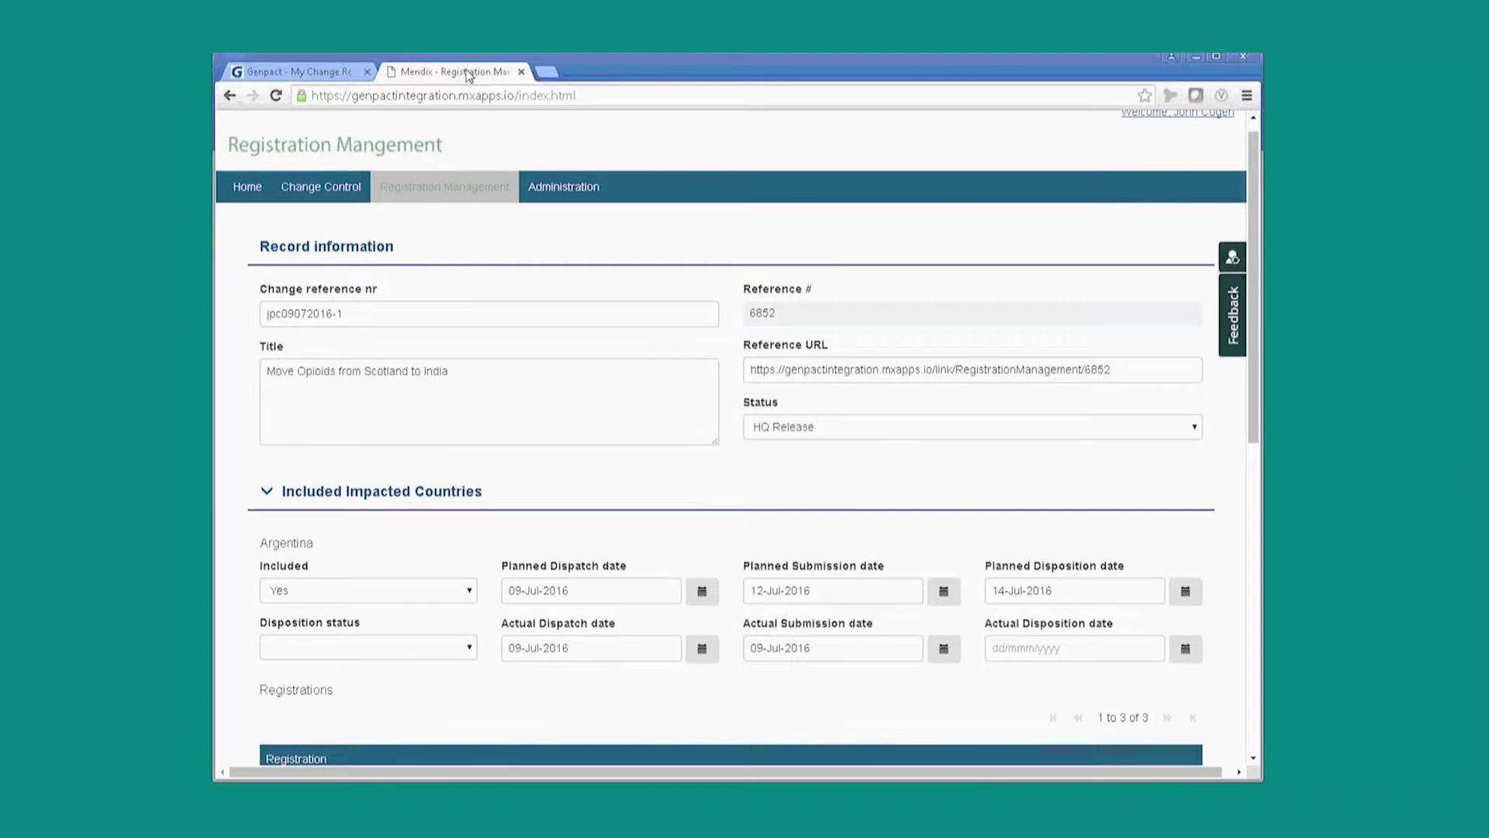
click(439, 187)
click(766, 402)
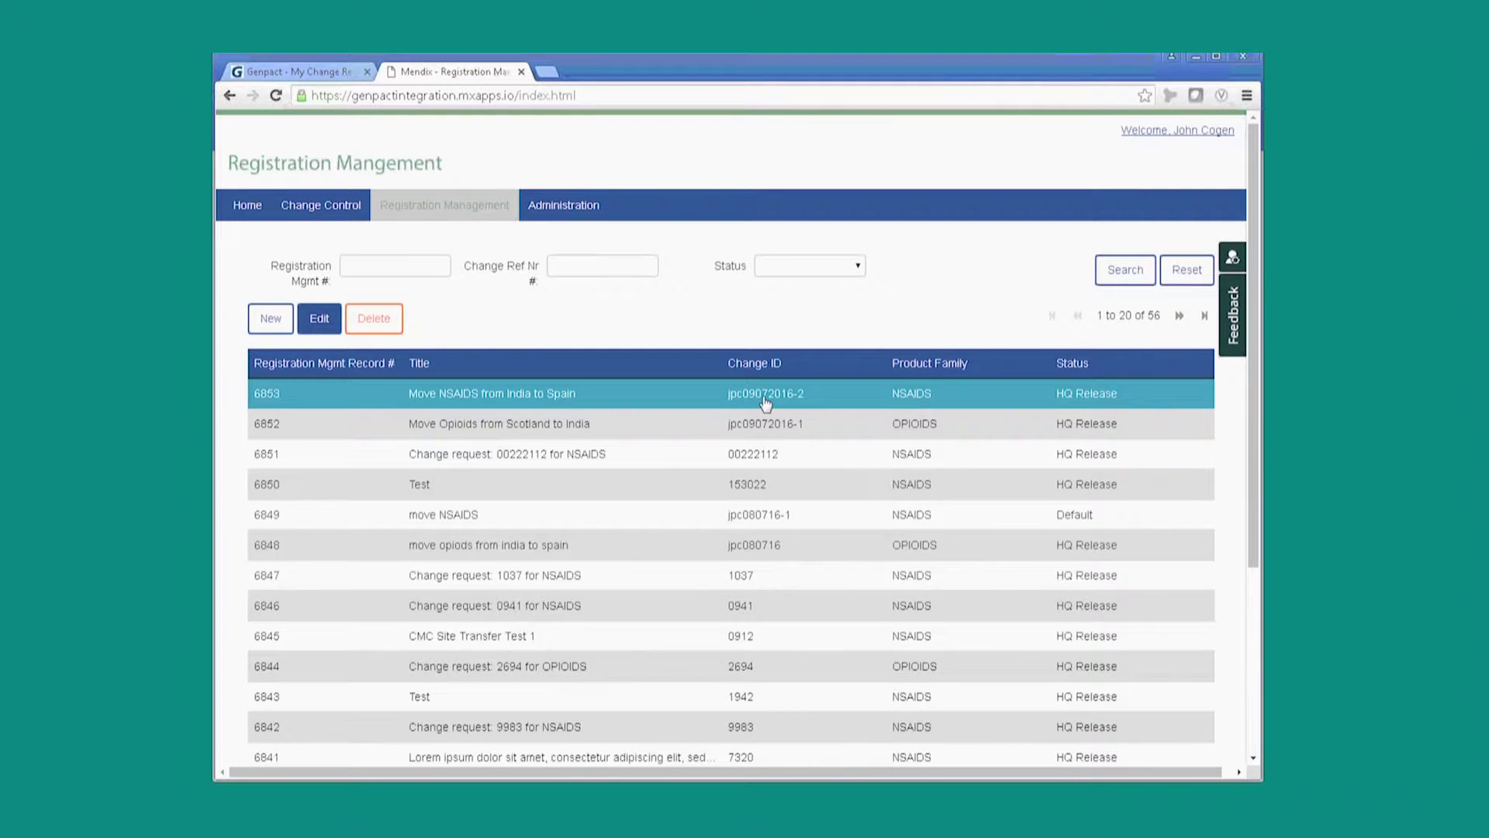
double_click(766, 402)
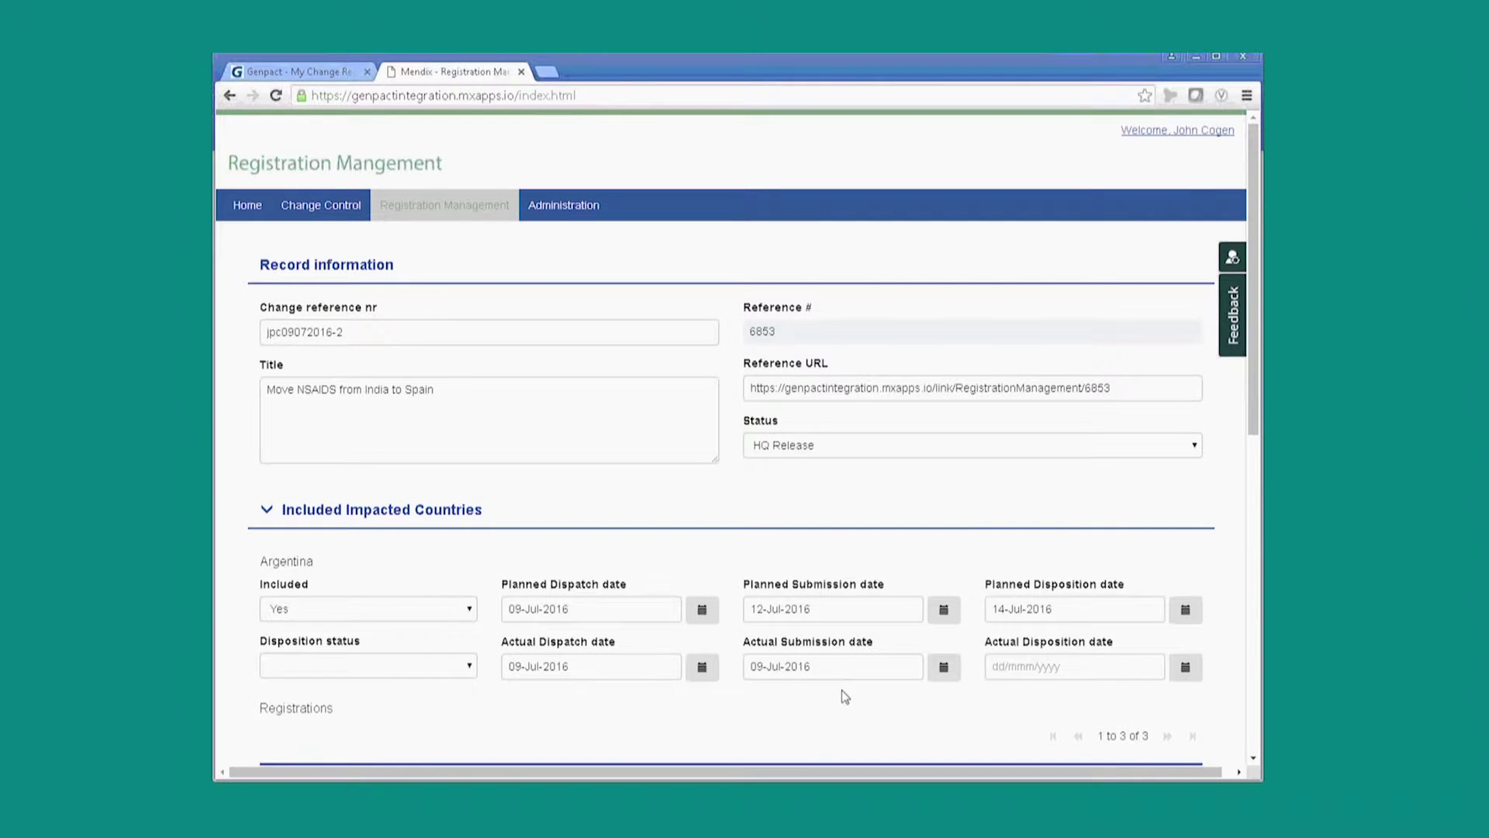
Back in Genpact, flag the opioid Health Authority Disposition as needing clarification.
key(ctrl+Tab)
click(512, 368)
click(307, 463)
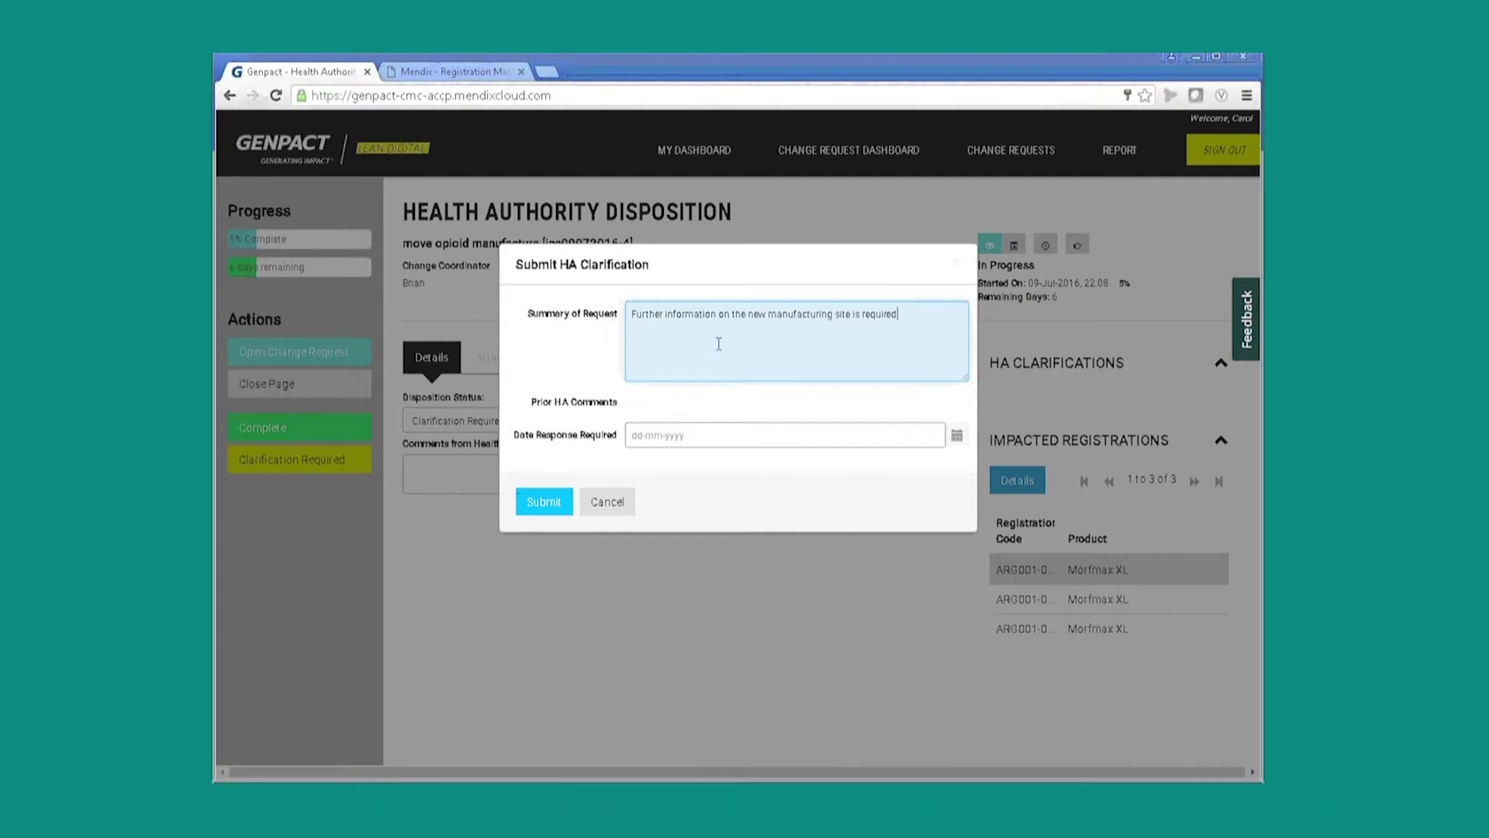
Submit the HA clarification request with a 09-Jul-2016 response date.
click(957, 436)
click(770, 543)
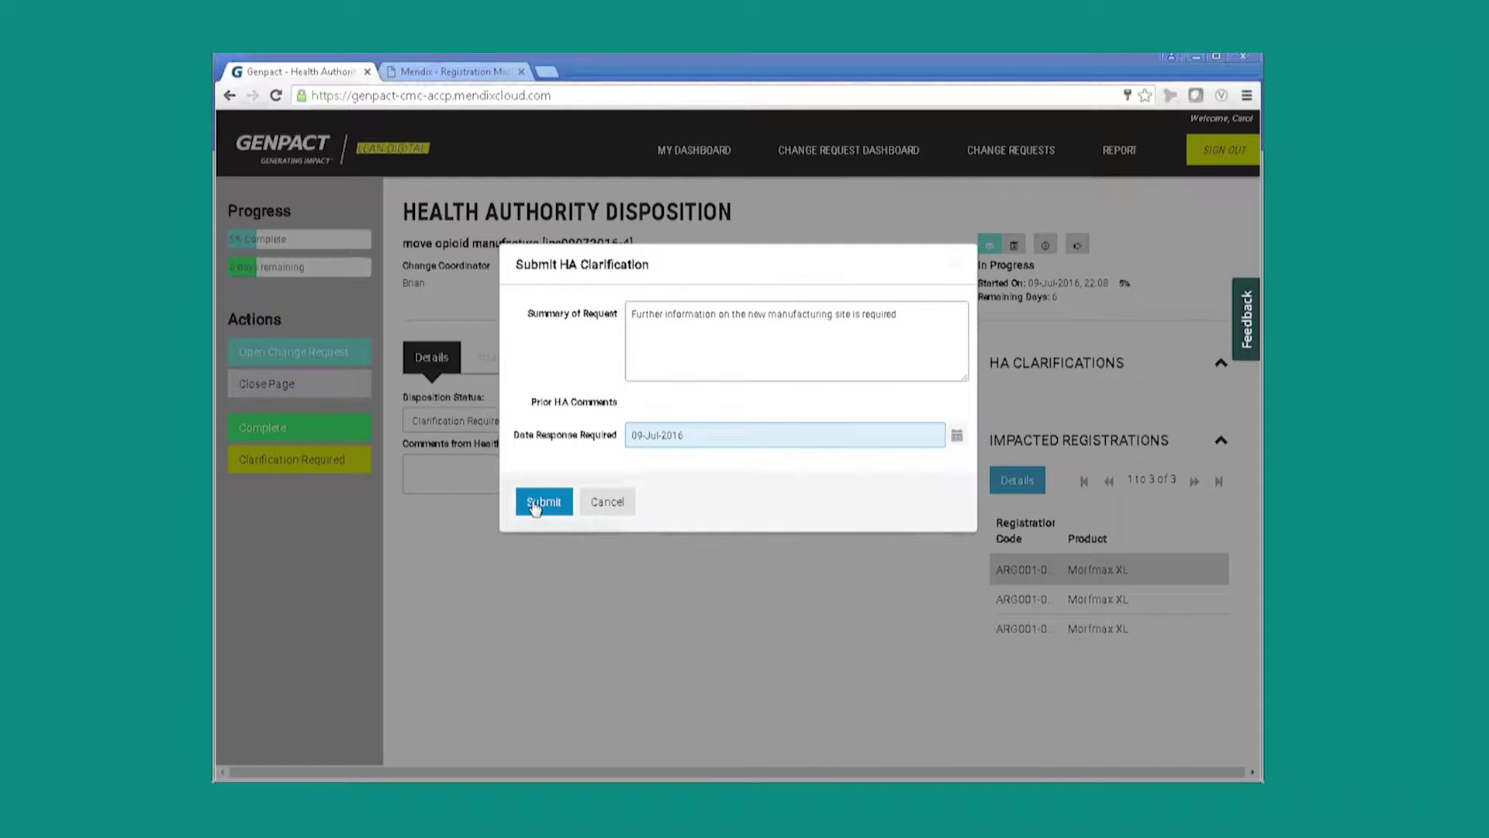
click(544, 502)
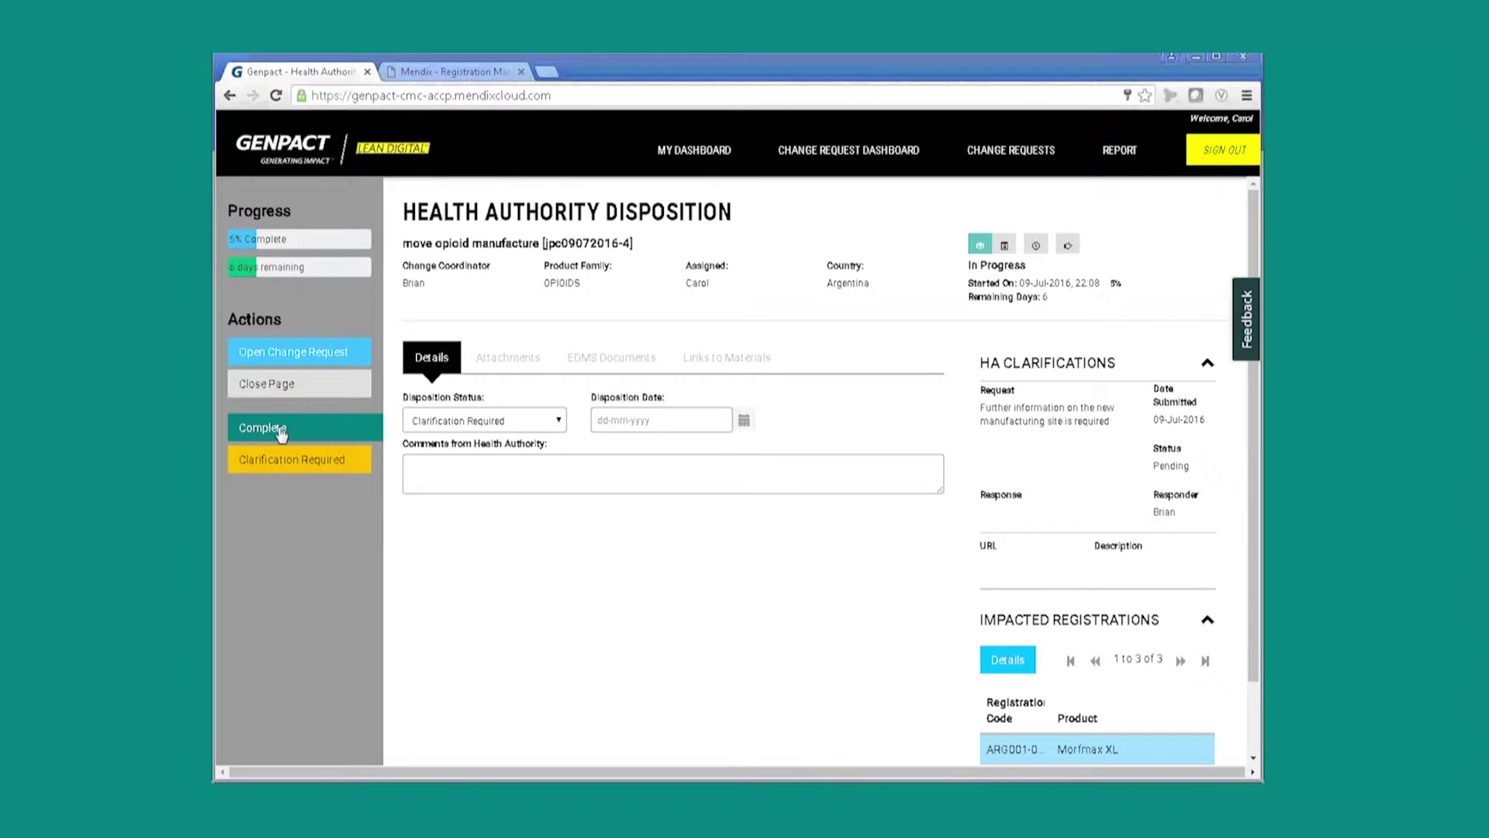
Set the Argentina HA disposition to Approved, attach Approved Letter.pdf, and complete it.
click(834, 155)
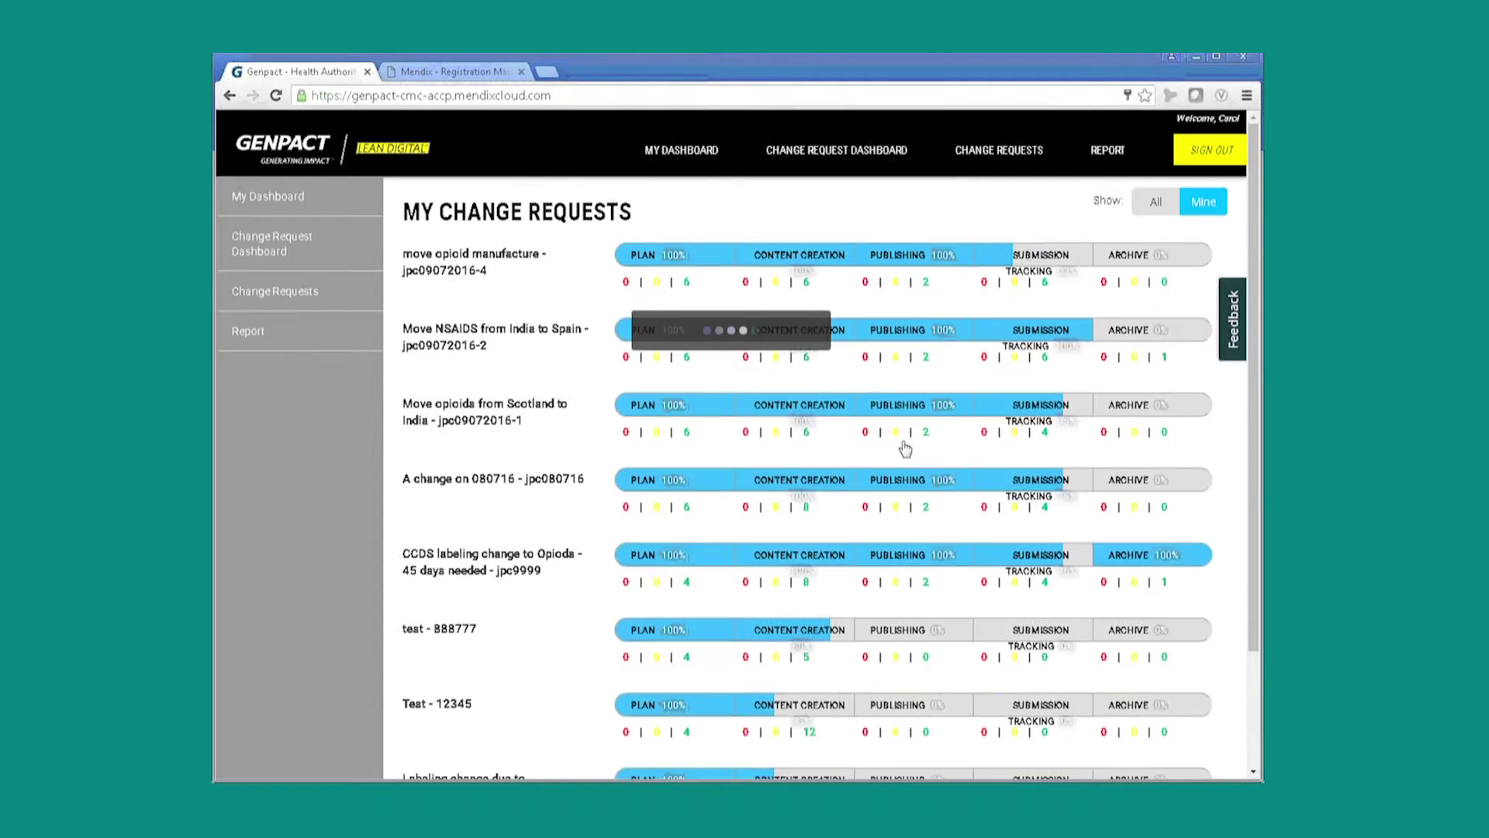
click(1009, 264)
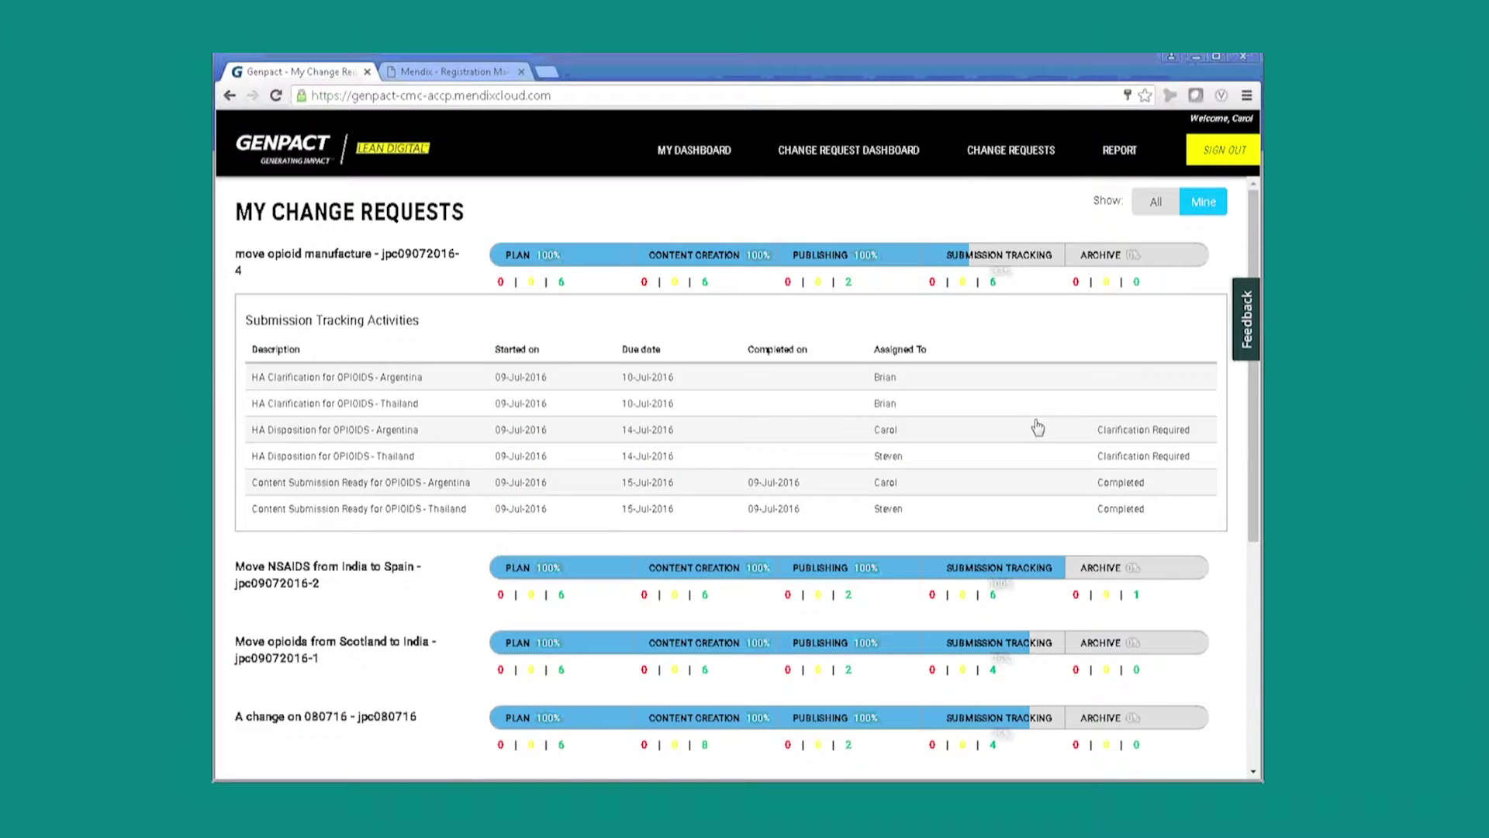
click(885, 429)
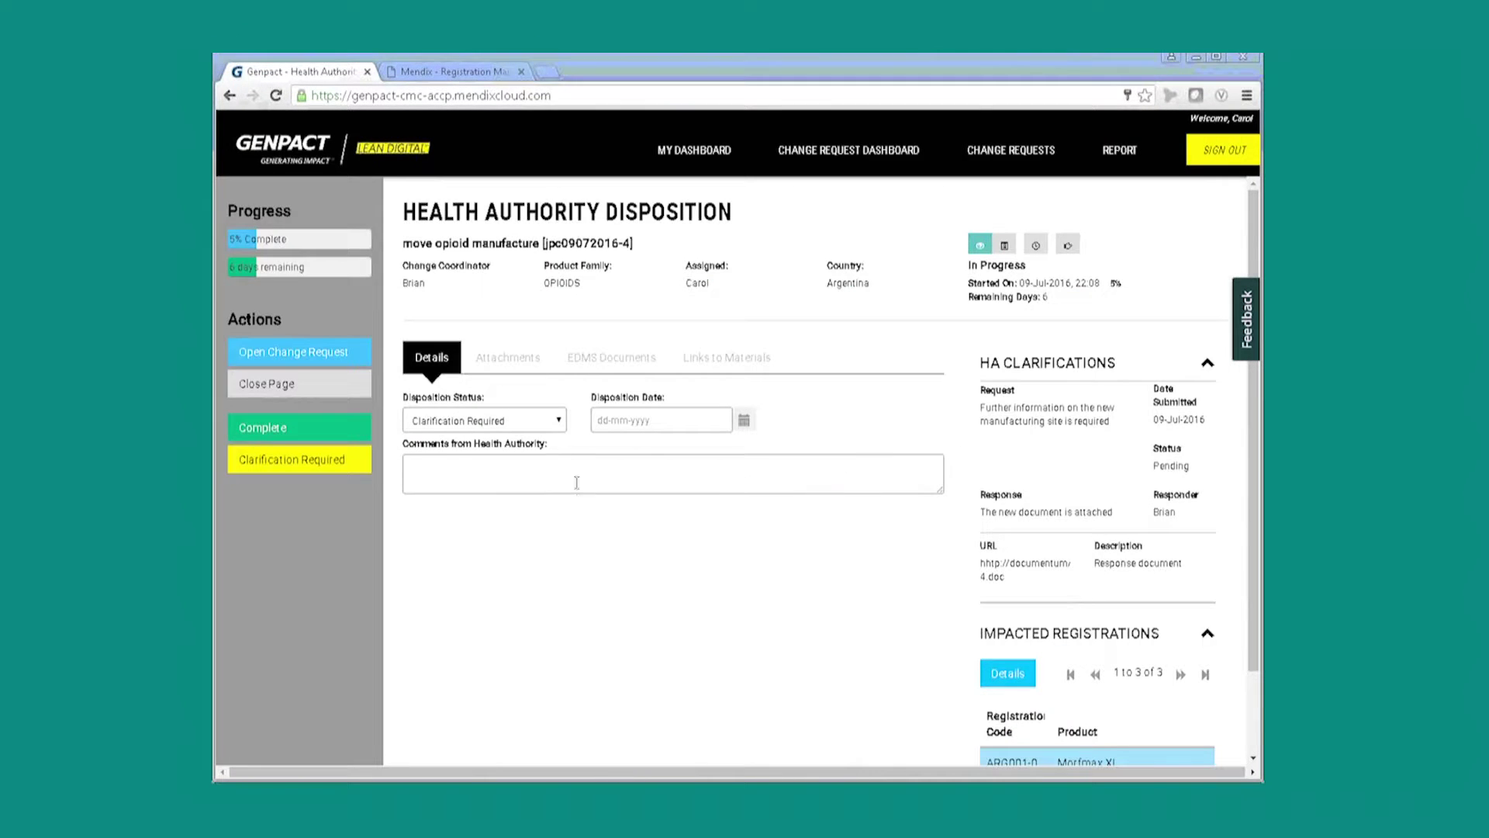
click(485, 420)
click(442, 475)
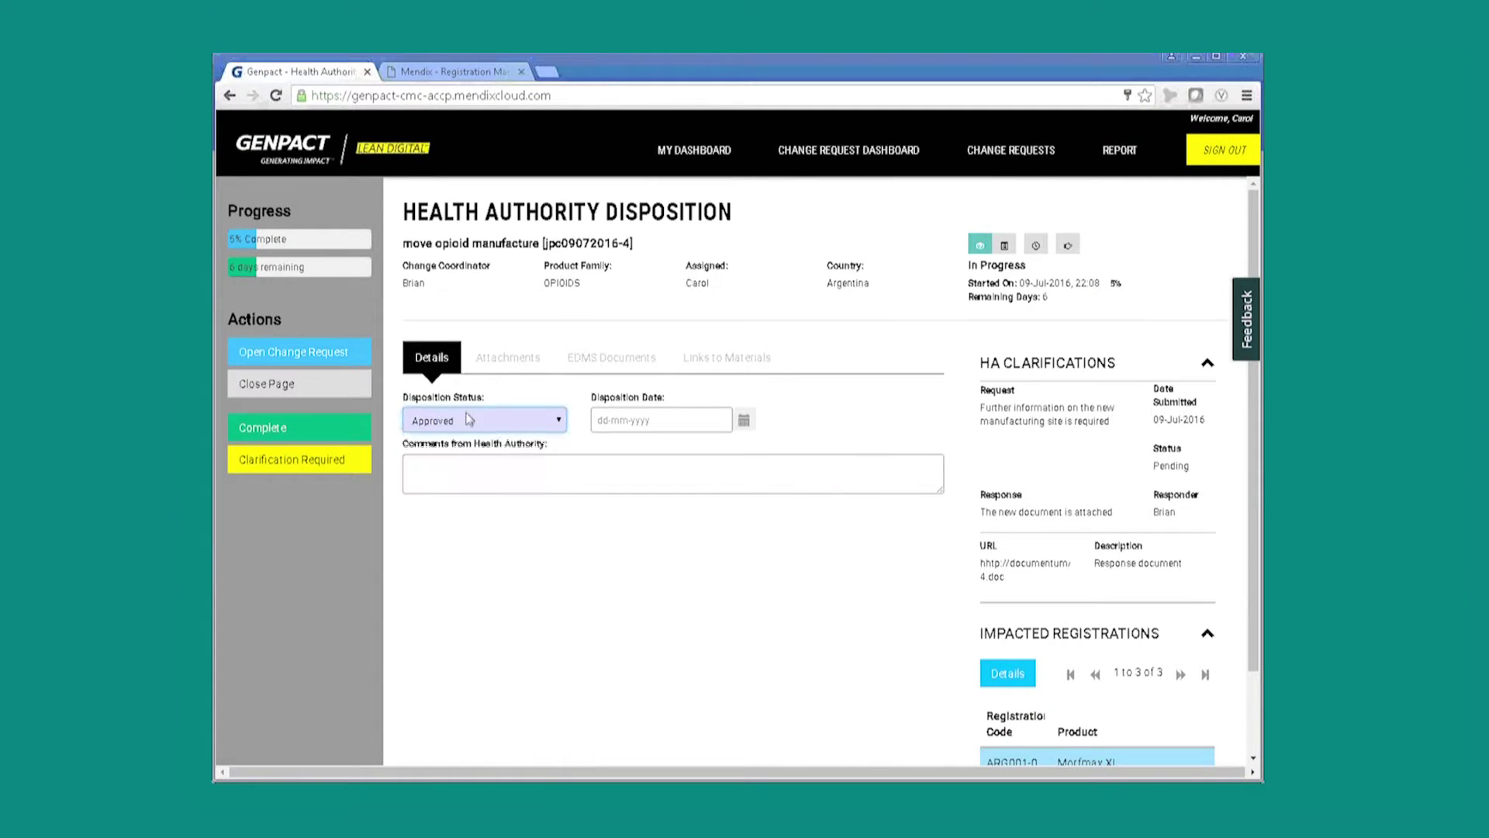
click(521, 366)
drag(521, 365, 665, 598)
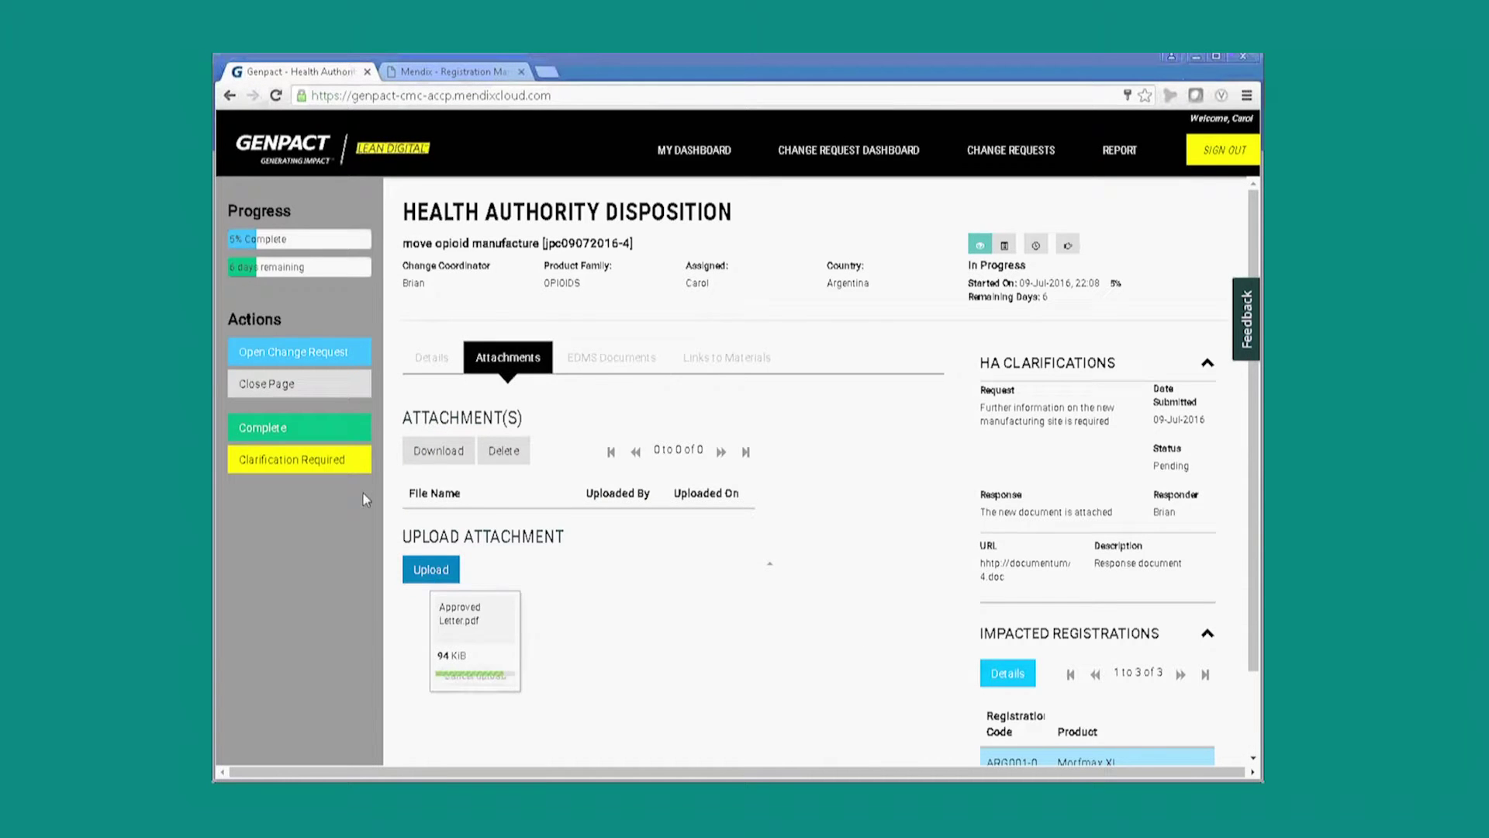
click(262, 428)
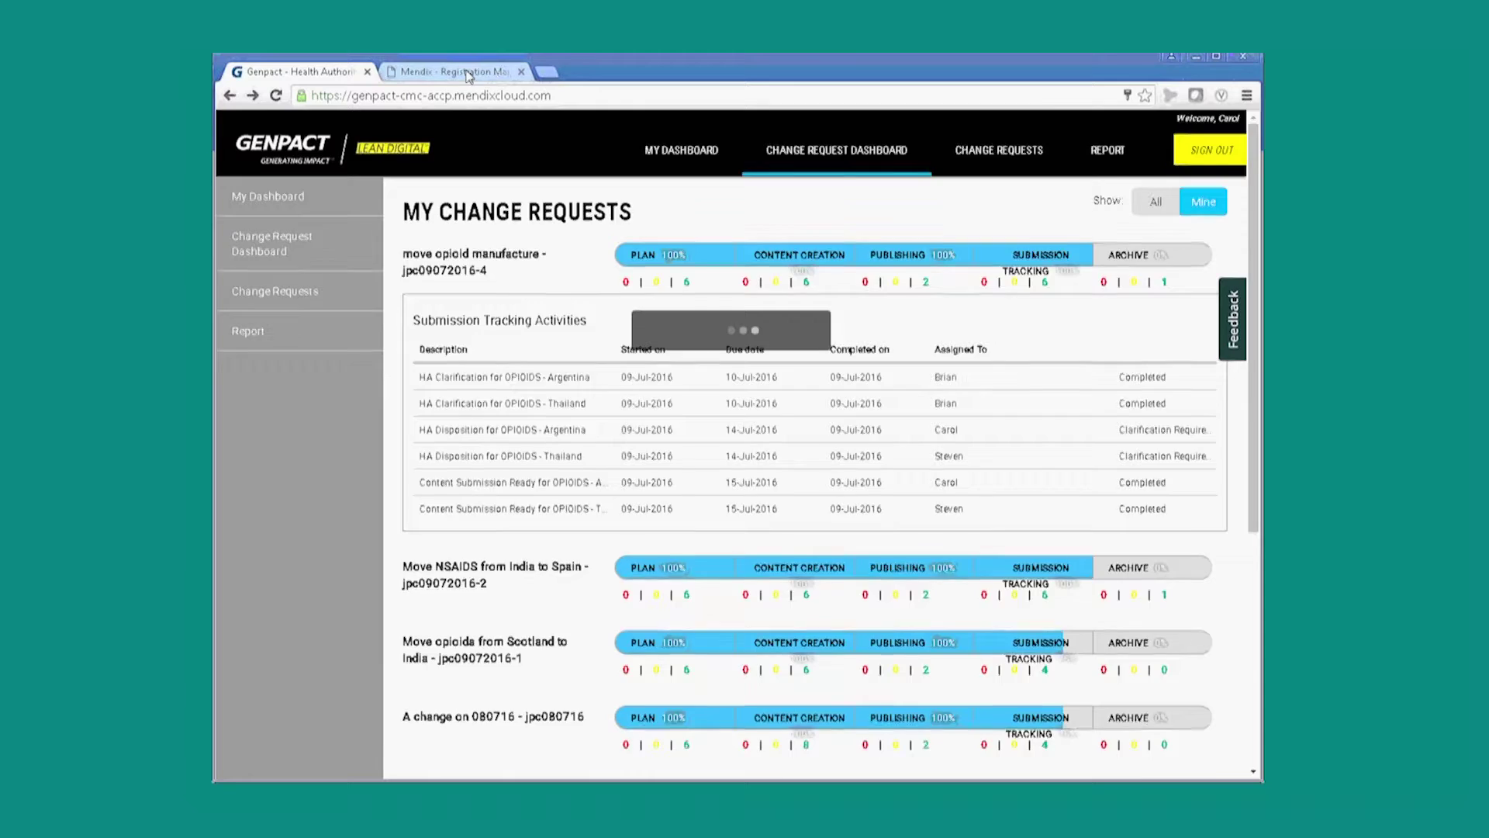
Open the change's registration record 6855 in Registration Management.
click(453, 71)
click(556, 395)
double_click(555, 404)
scroll(780, 586, down, 3)
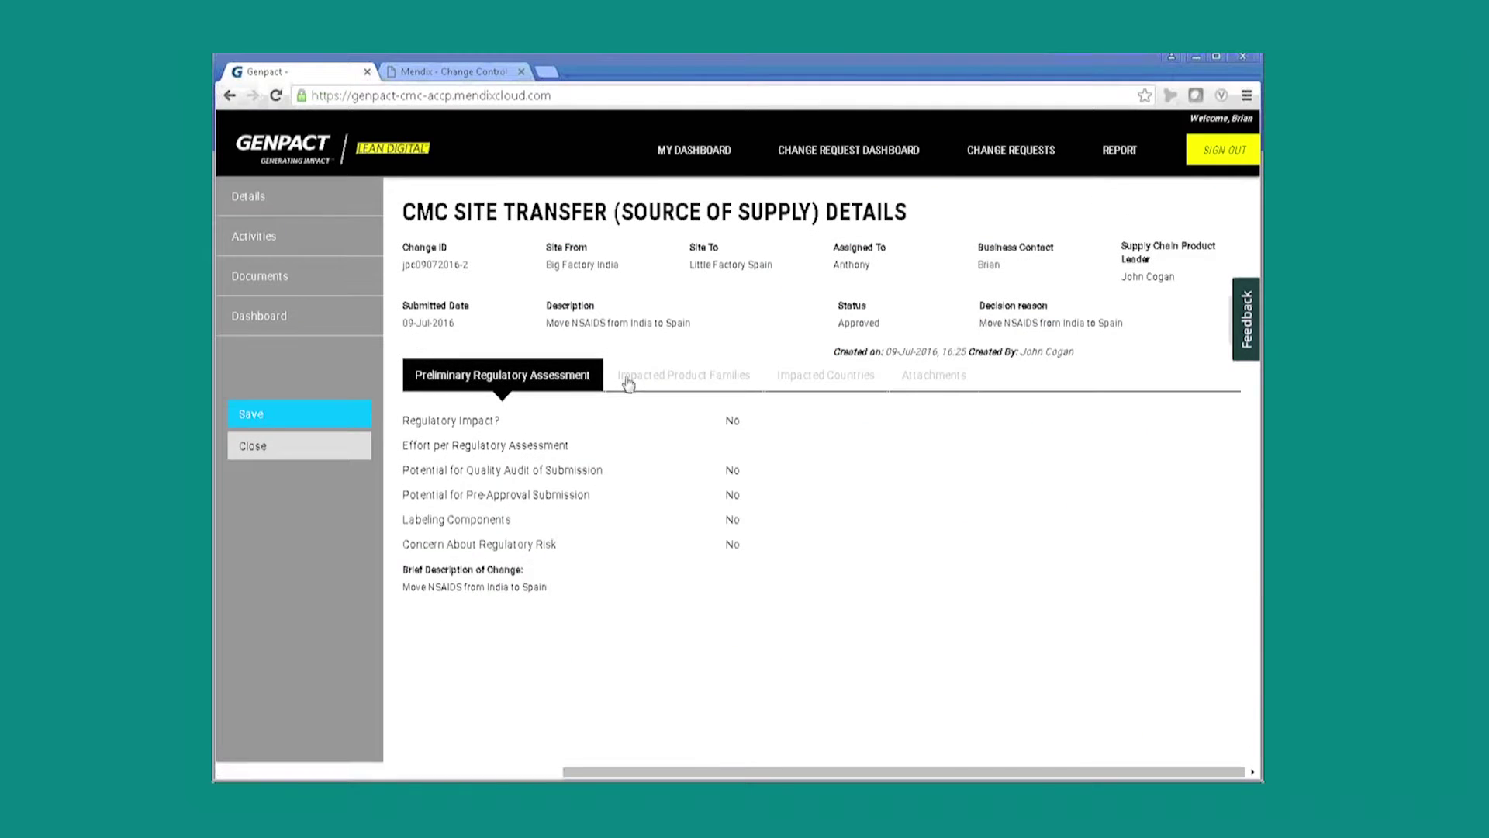
Review the NSAIDS change's impacted product families and countries, expanding all four External Links sections.
click(629, 380)
click(813, 380)
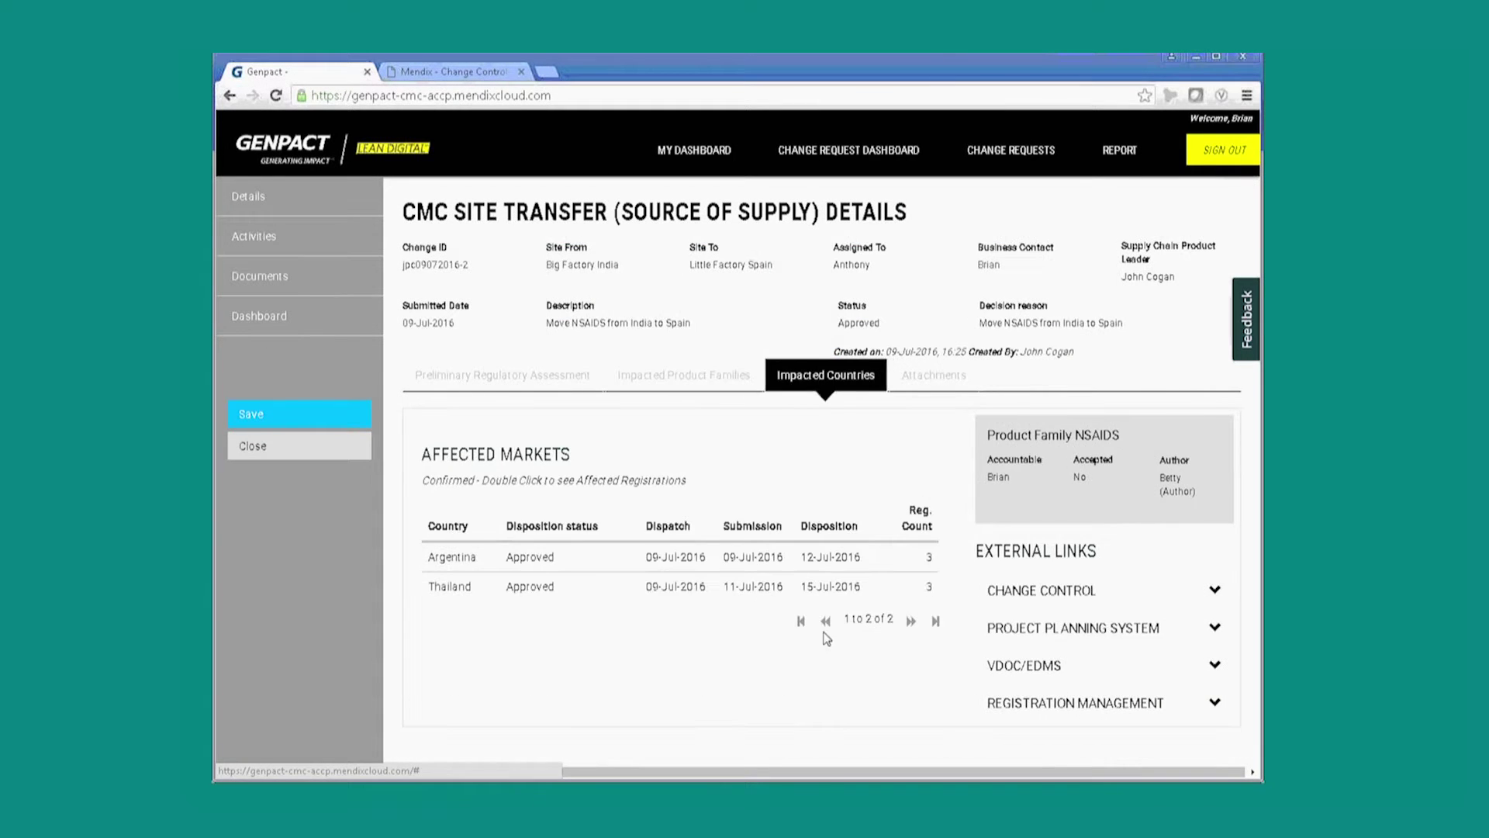
click(1201, 590)
click(1201, 677)
scroll(1196, 683, down, 2)
click(1201, 683)
scroll(1198, 698, down, 1)
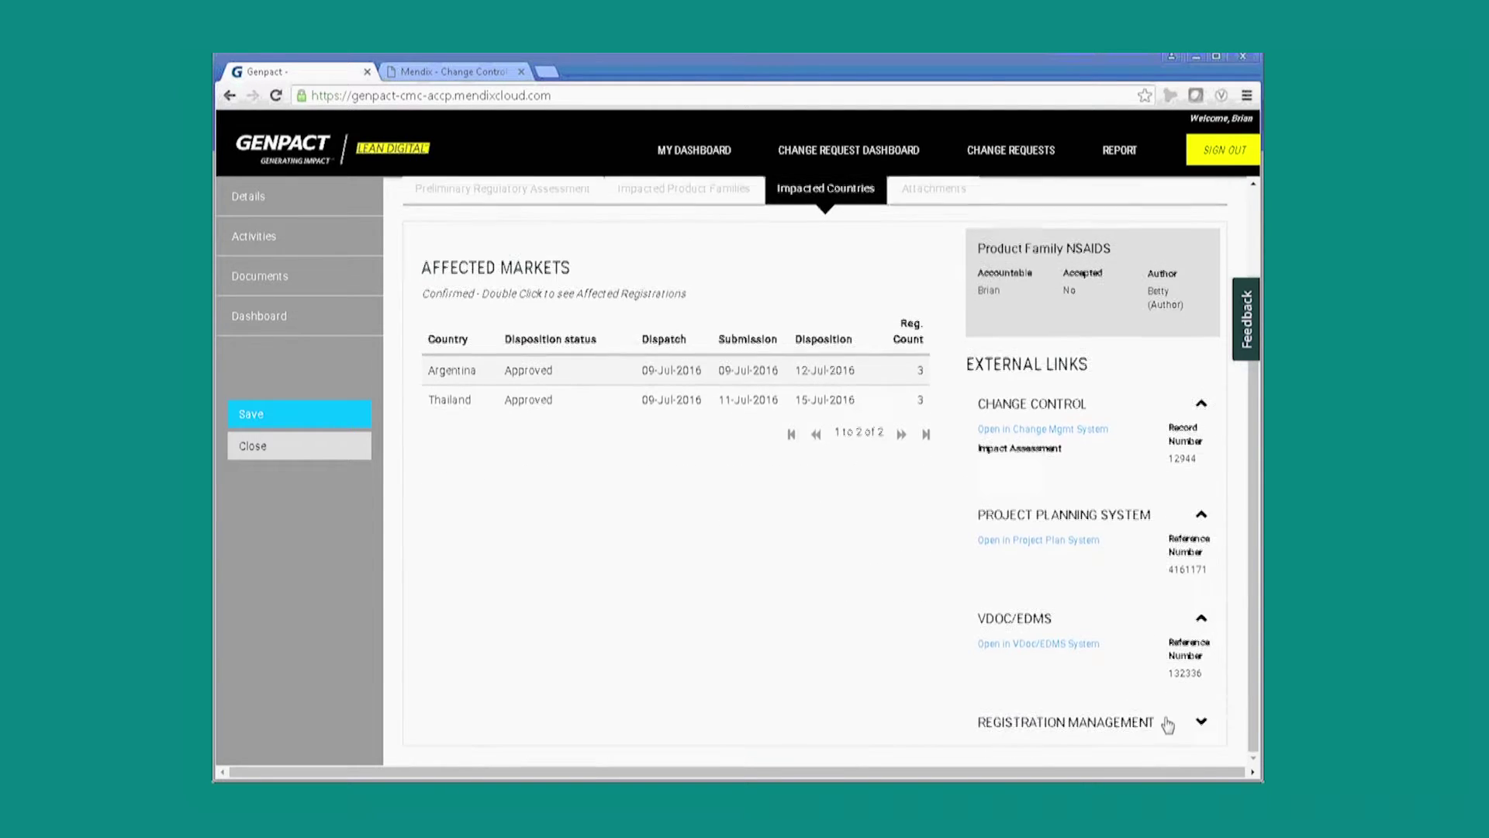
click(1201, 718)
scroll(1191, 682, down, 1)
scroll(1085, 434, up, 5)
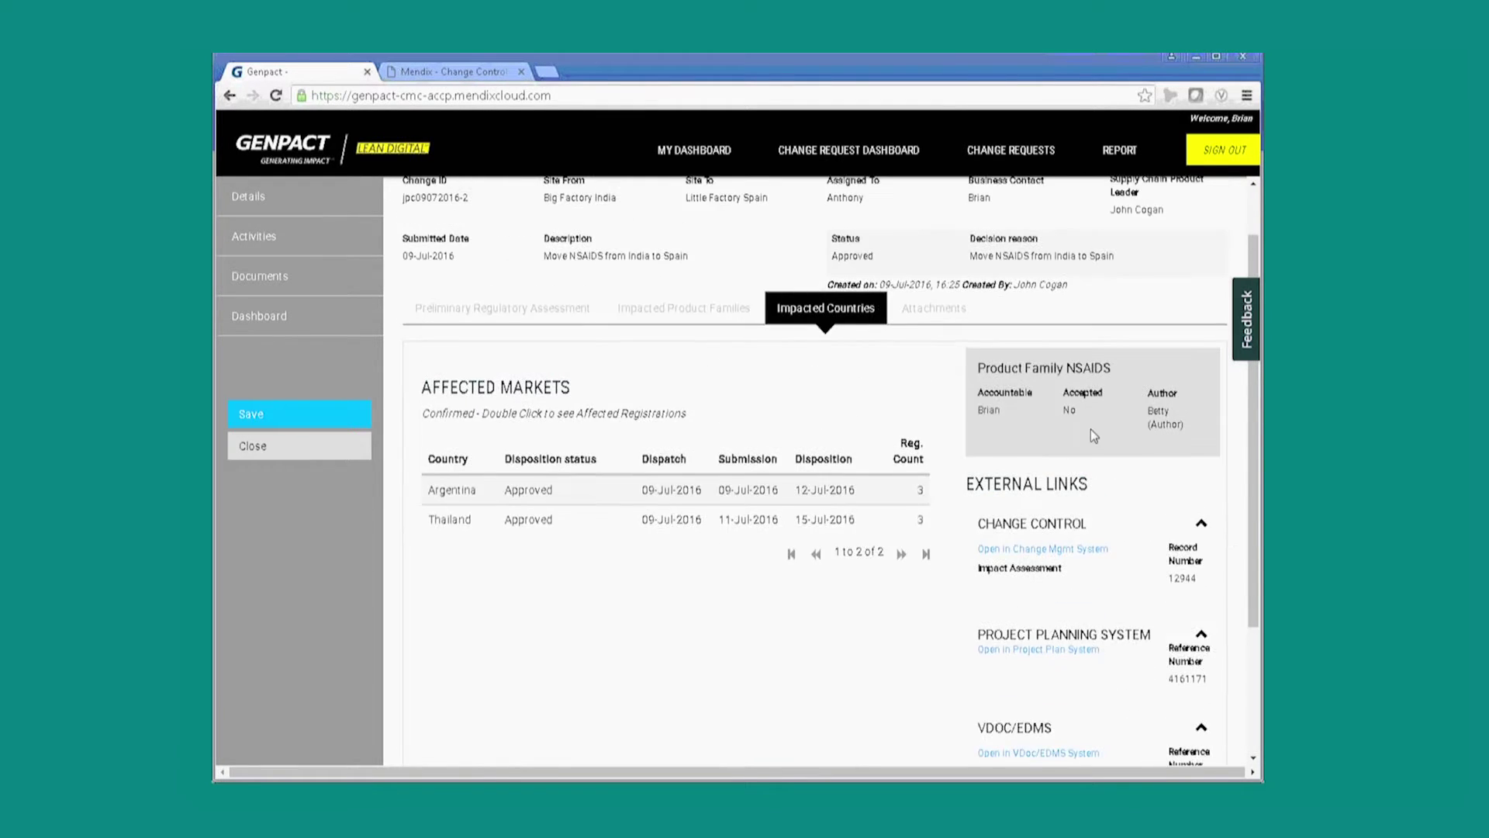
Check the attachments and affected NSAIDS registrations, then open the User Trends report.
click(934, 375)
click(683, 375)
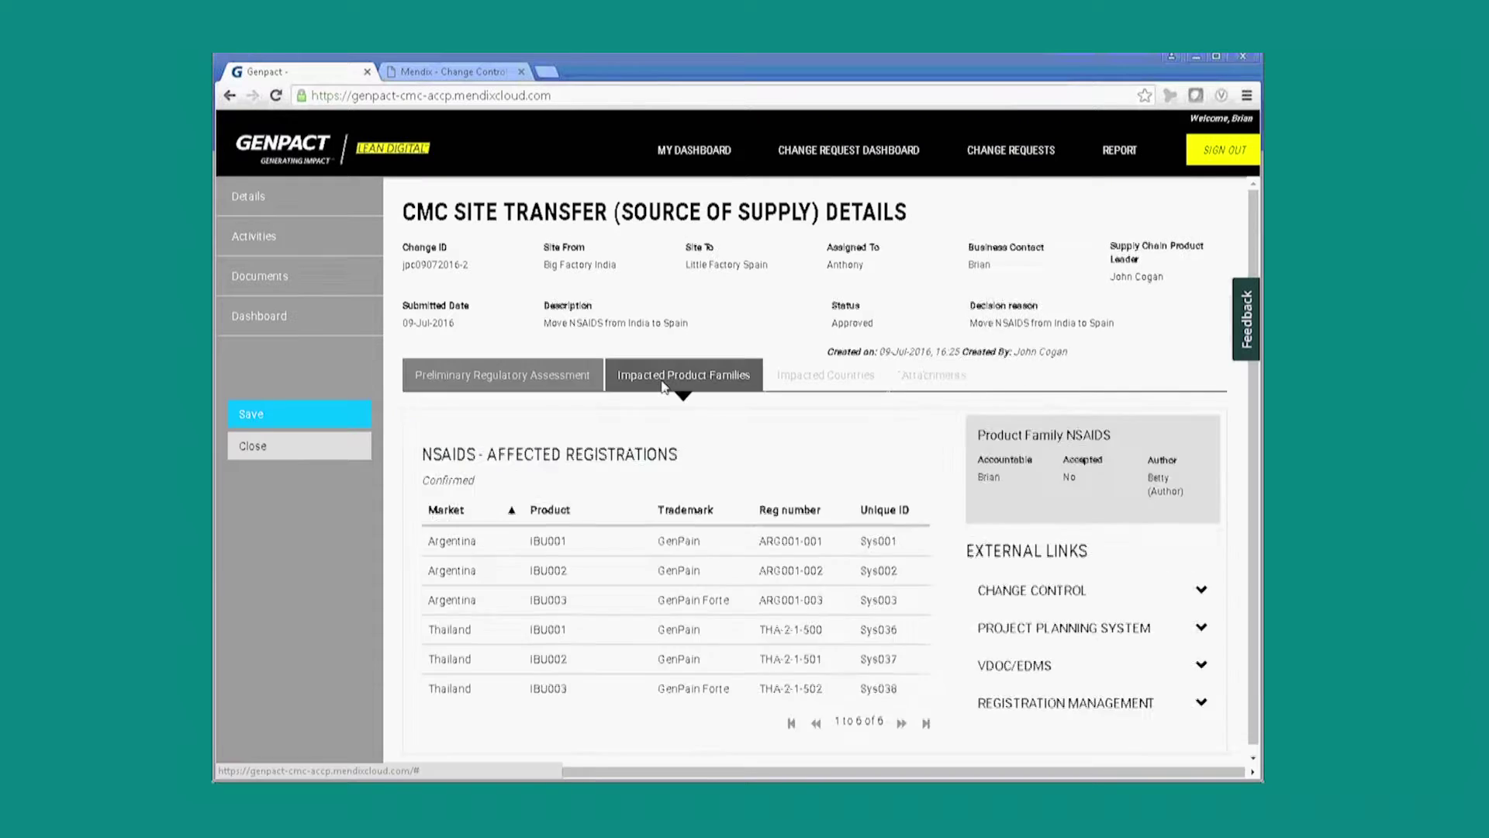
click(1119, 150)
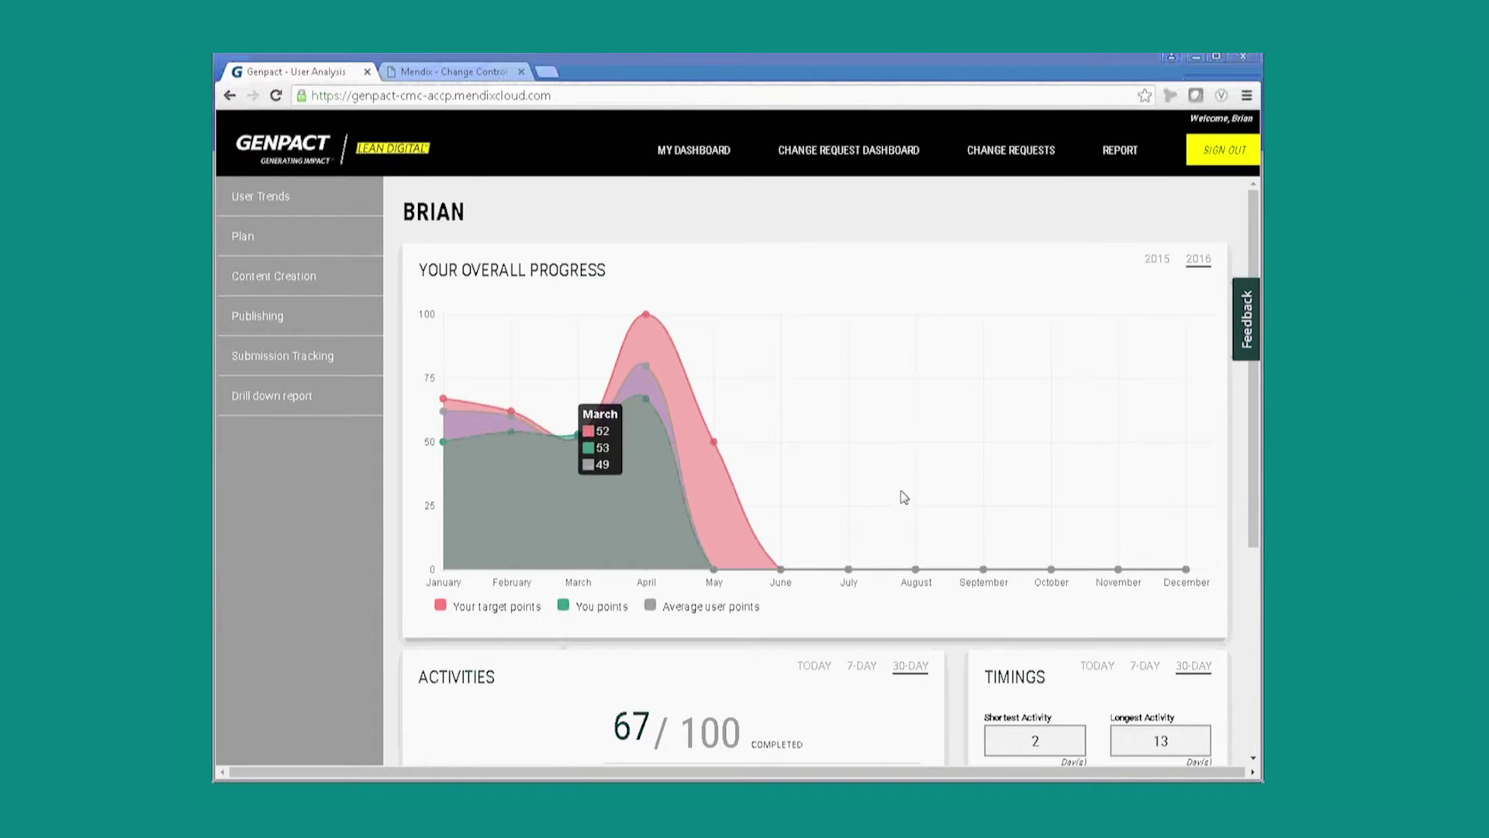
scroll(905, 504, down, 3)
scroll(503, 501, down, 1)
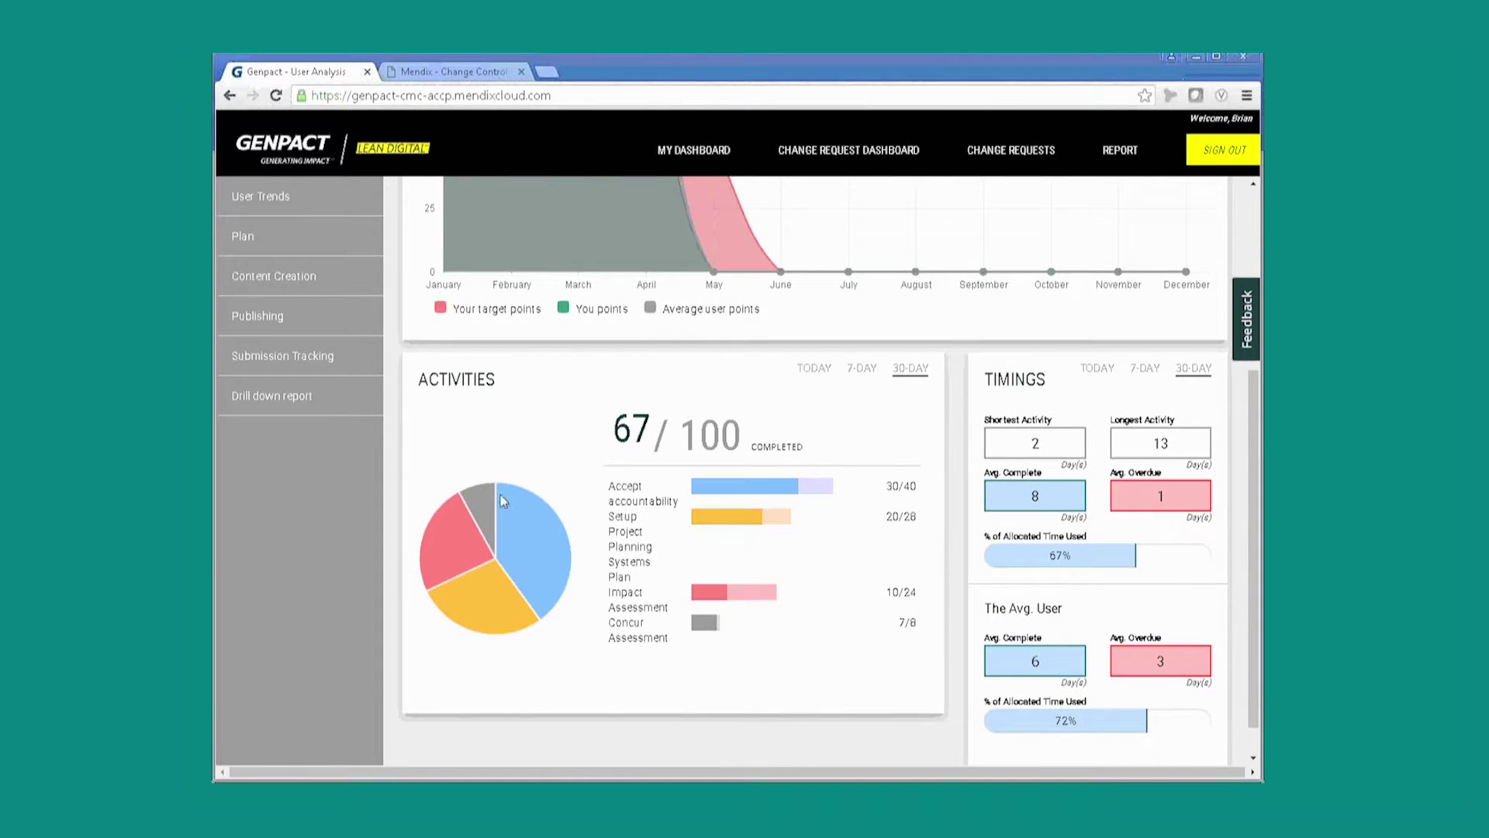
scroll(1179, 566, down, 1)
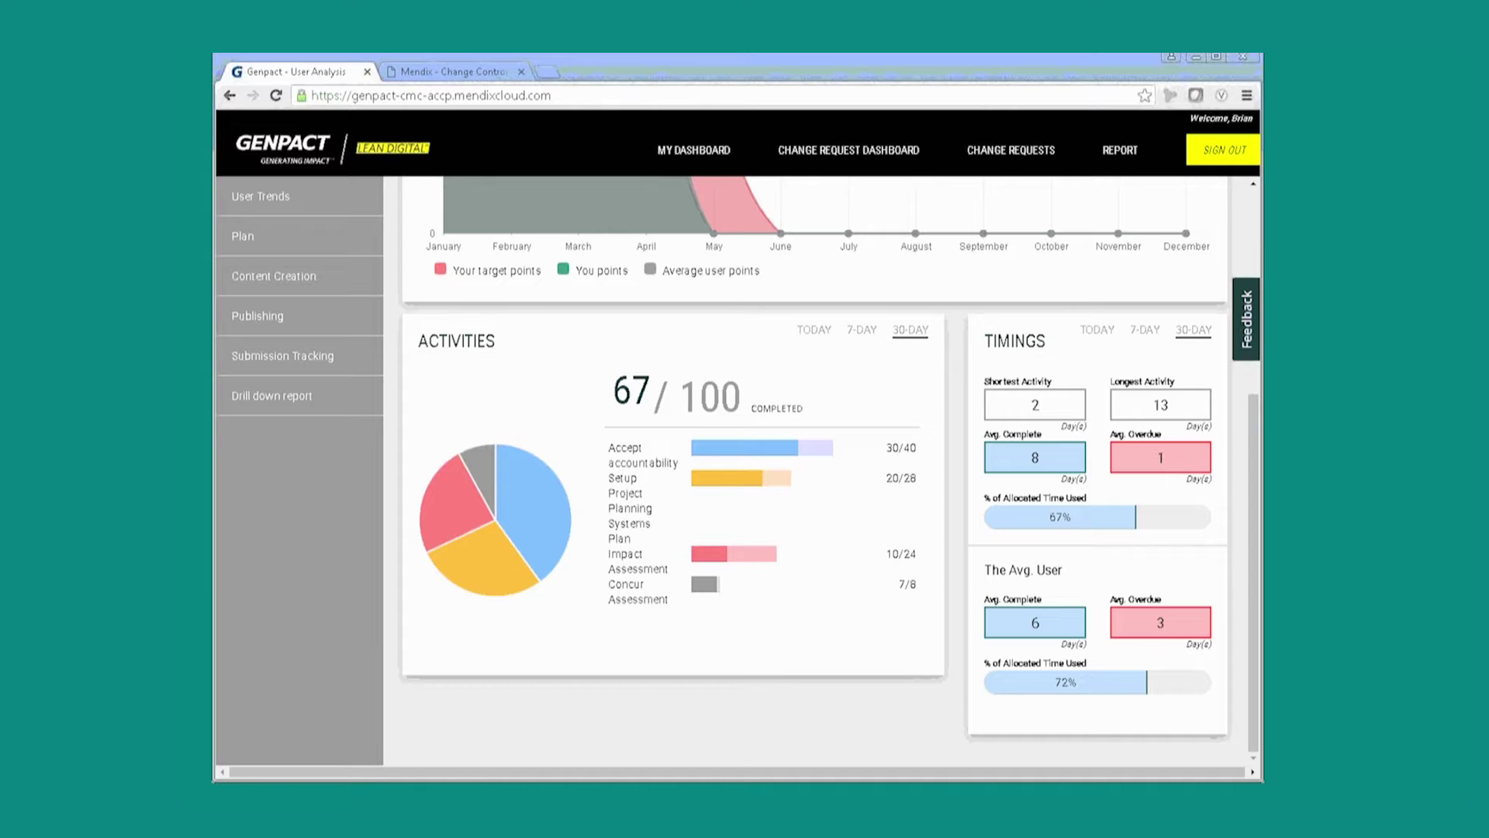
Drill the change request report through Site From, Site To and Country into Brazil's phases.
click(272, 395)
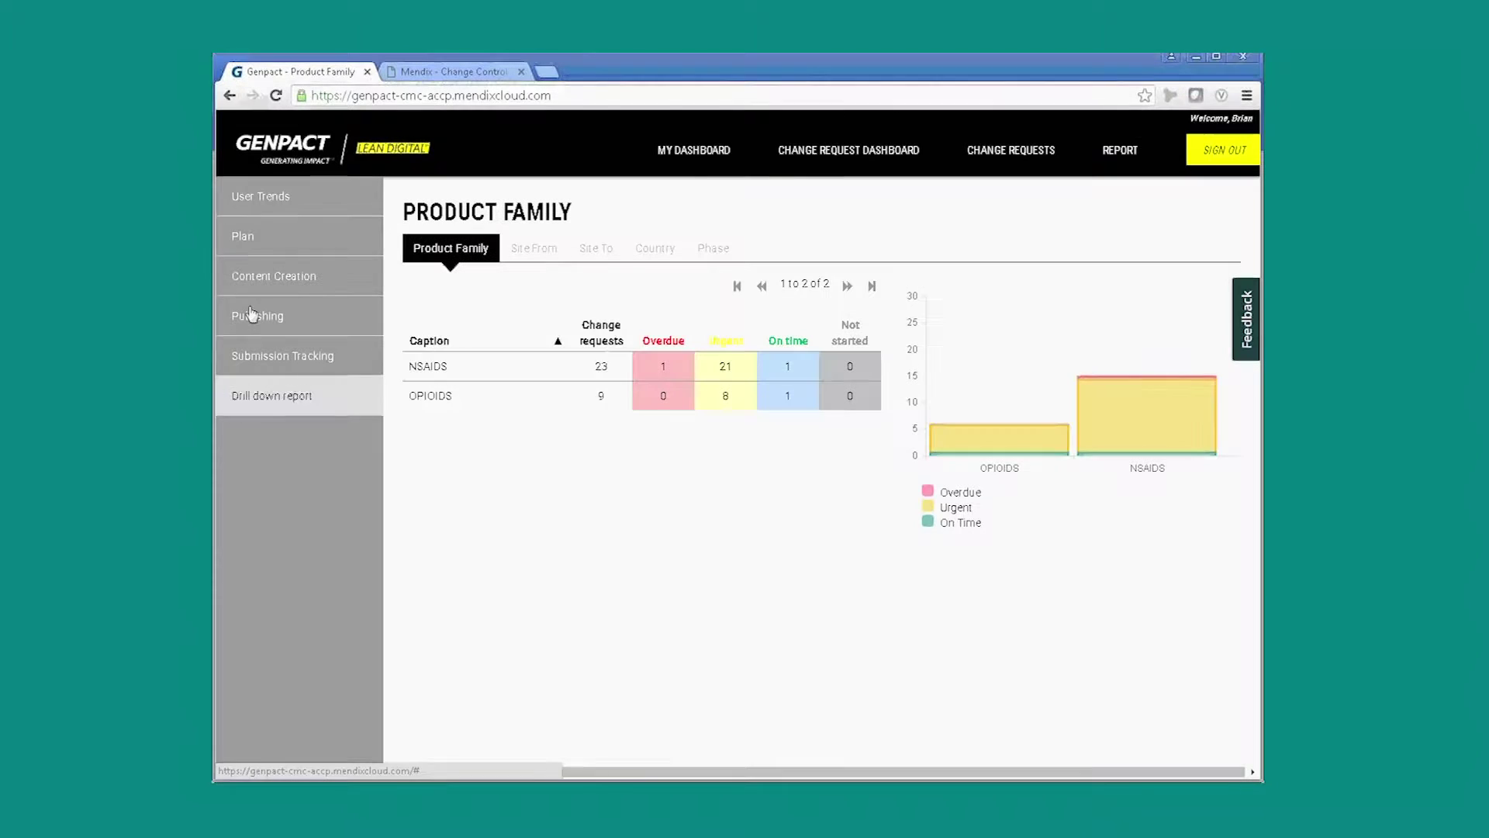
click(525, 251)
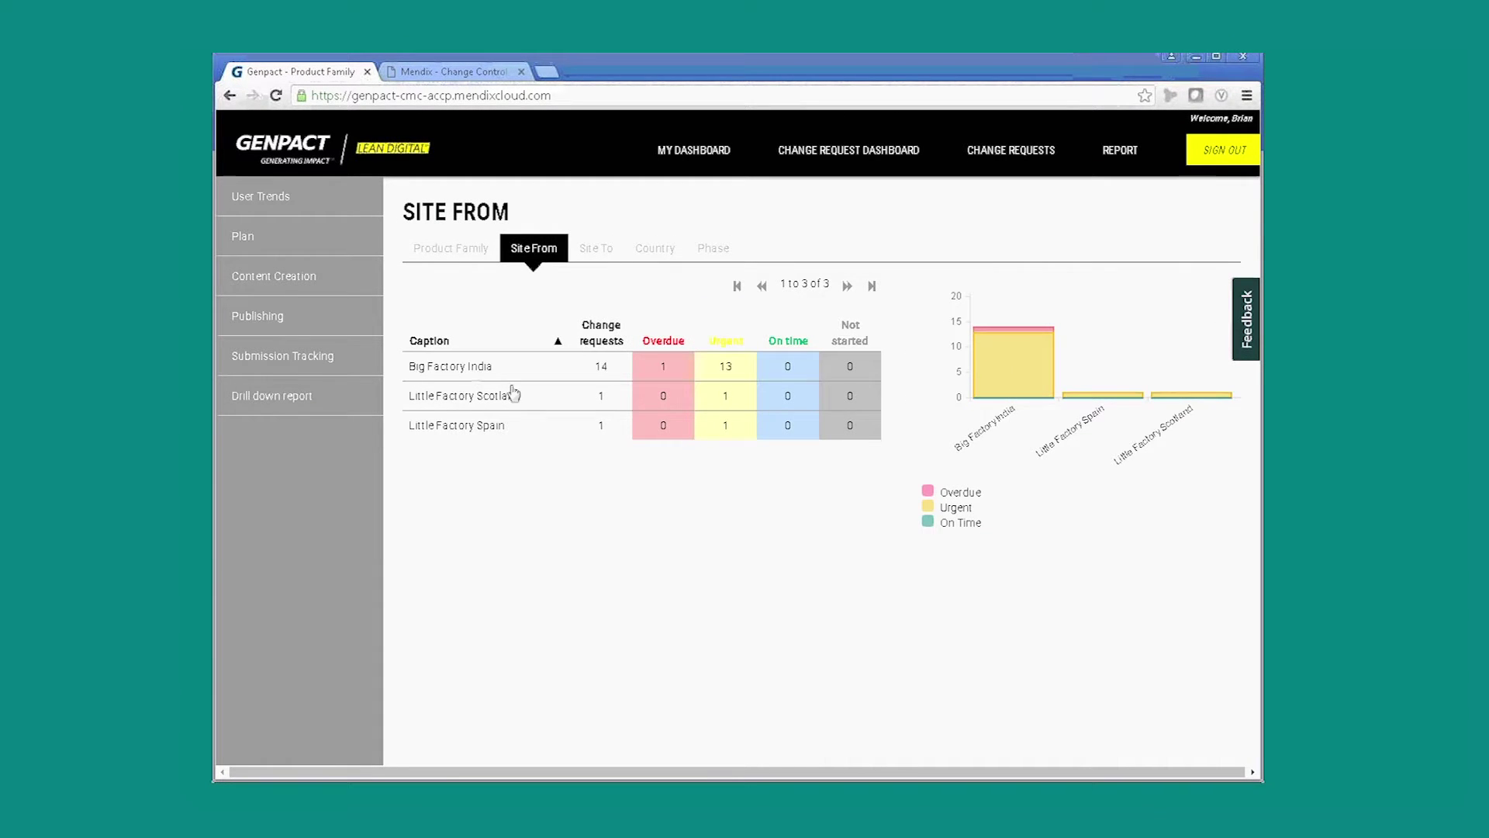
click(609, 252)
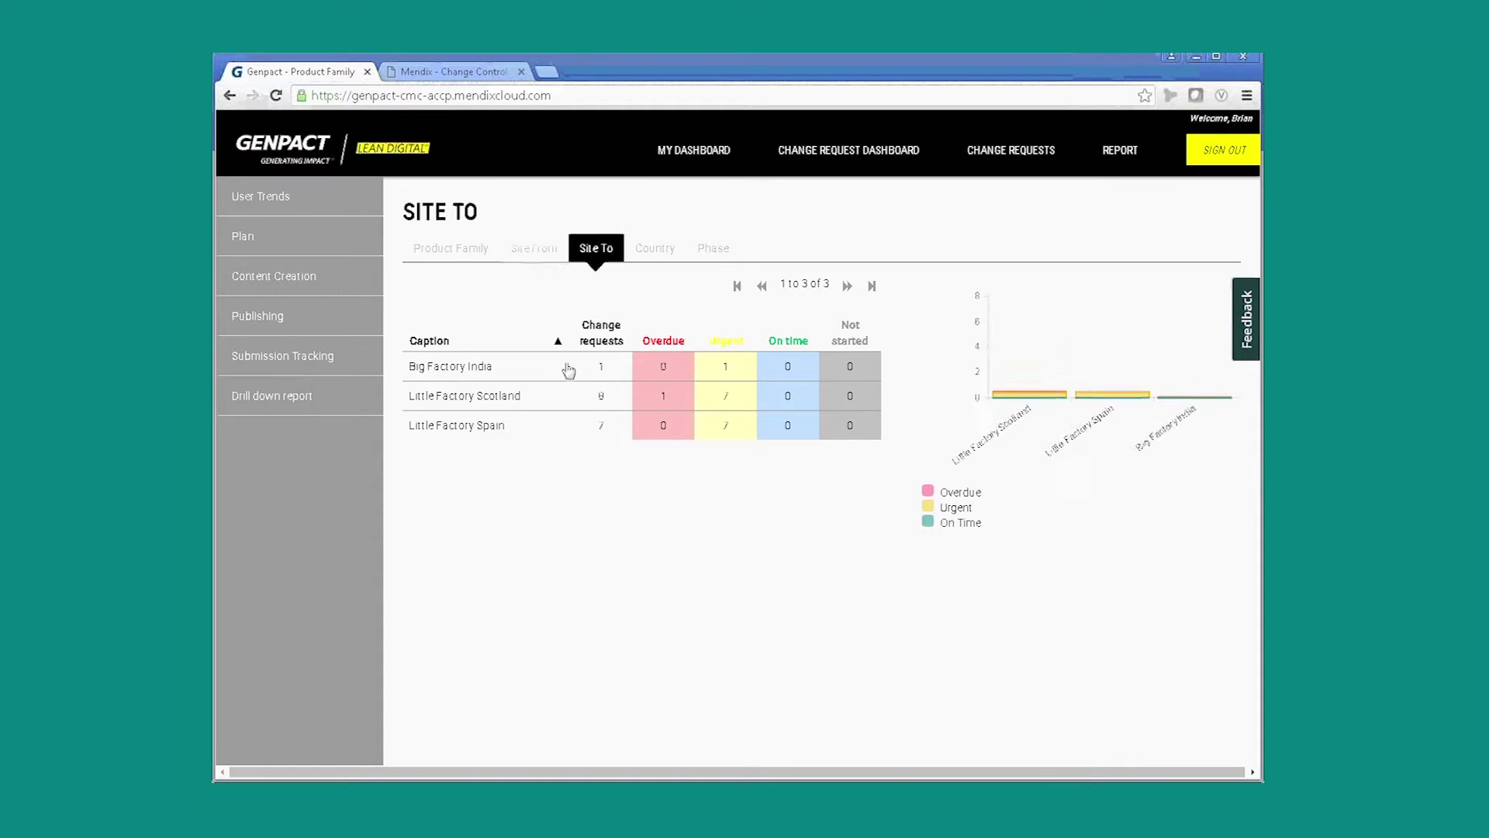
click(656, 252)
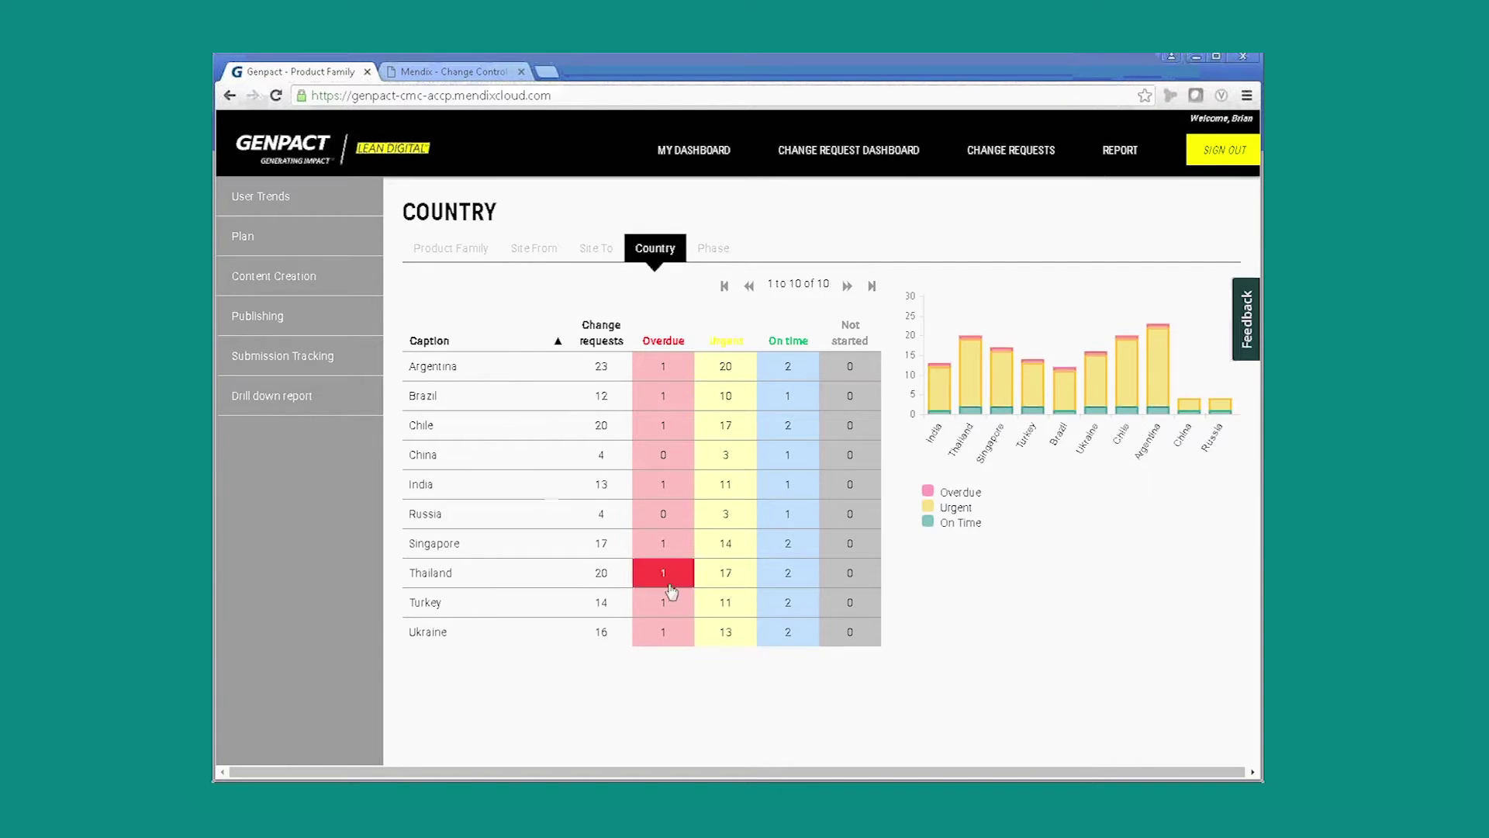
click(649, 403)
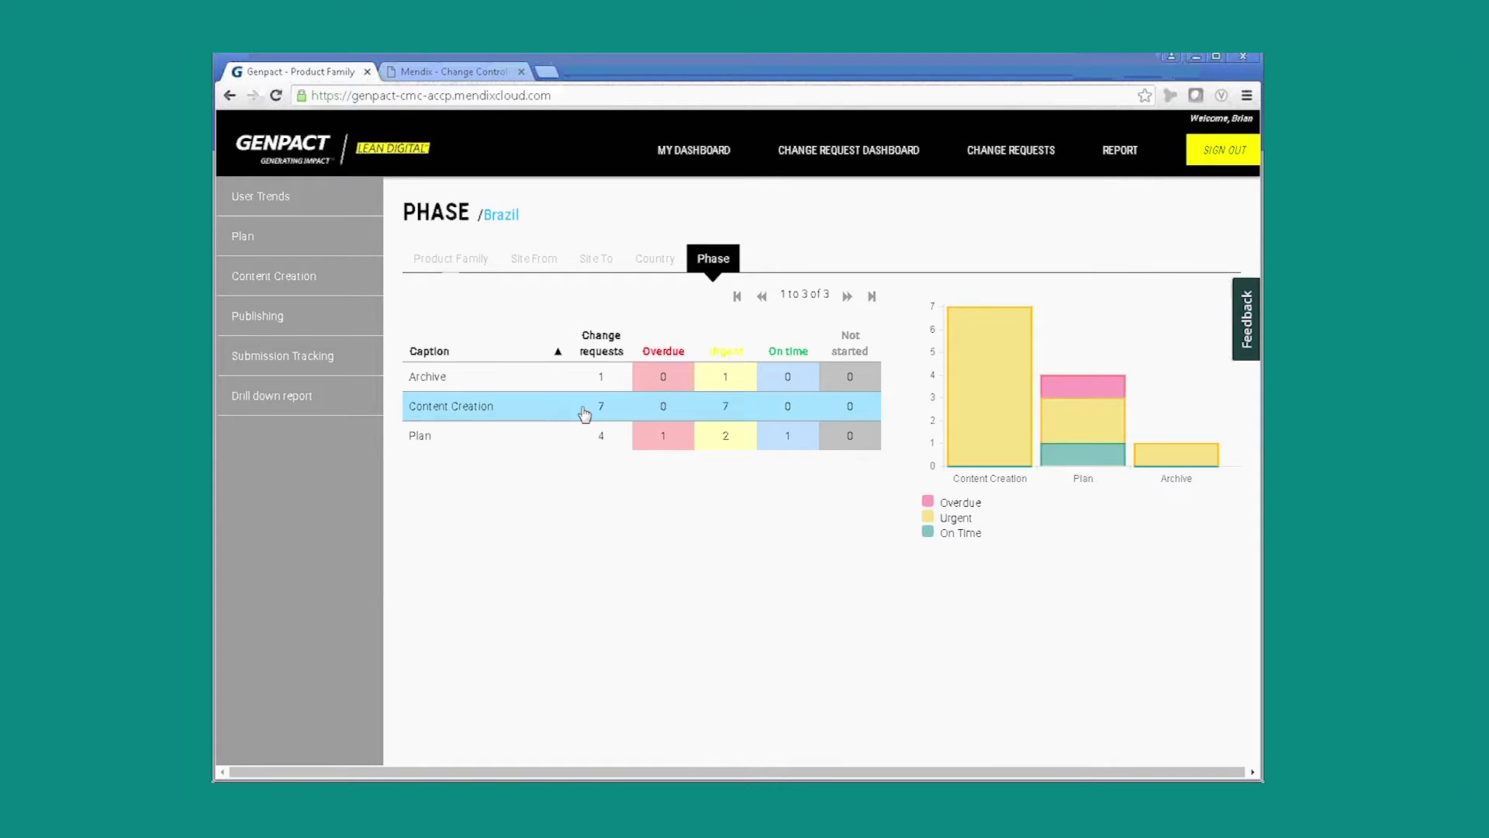